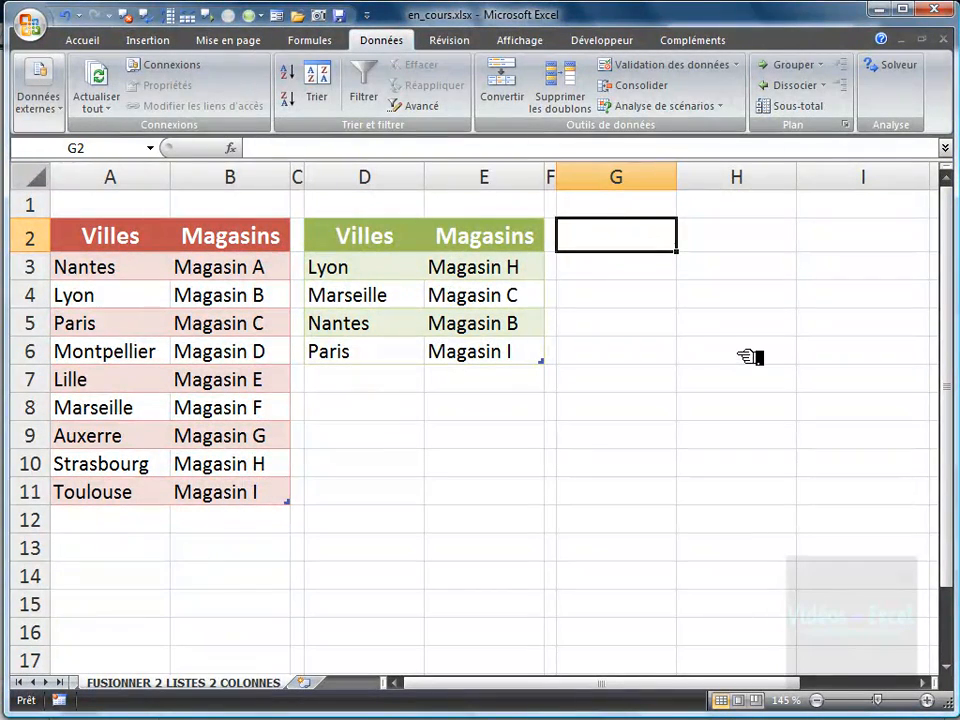
Examine the two Villes and Magasins tables and the empty area in columns G to I meant for the merged list.
left_click(168, 292)
left_click_drag(128, 244, 275, 445)
left_click_drag(368, 250, 497, 350)
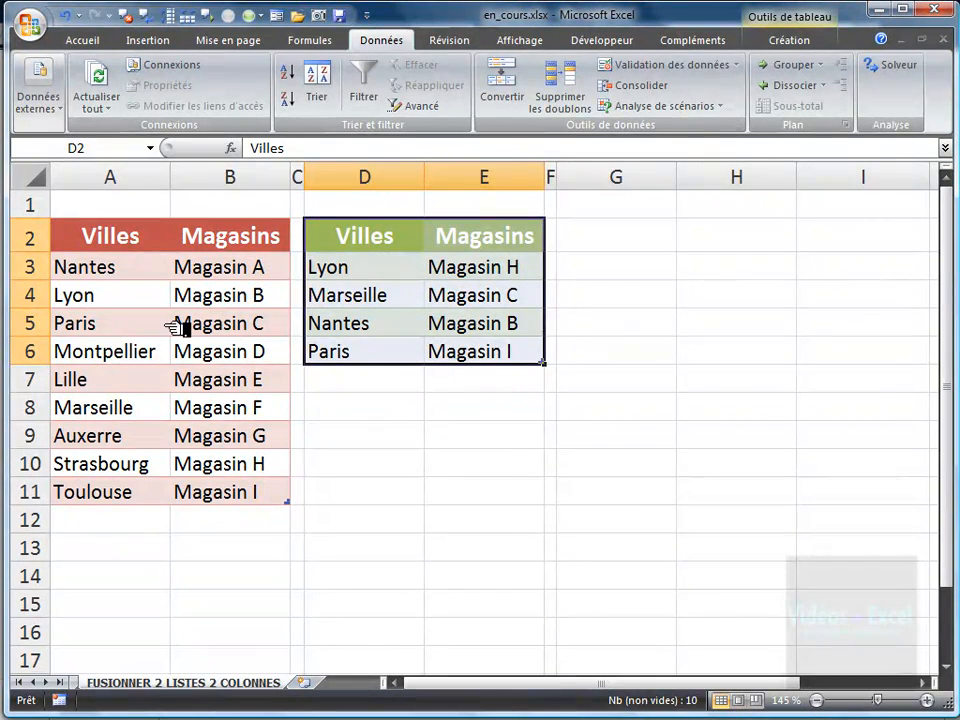
left_click(122, 327)
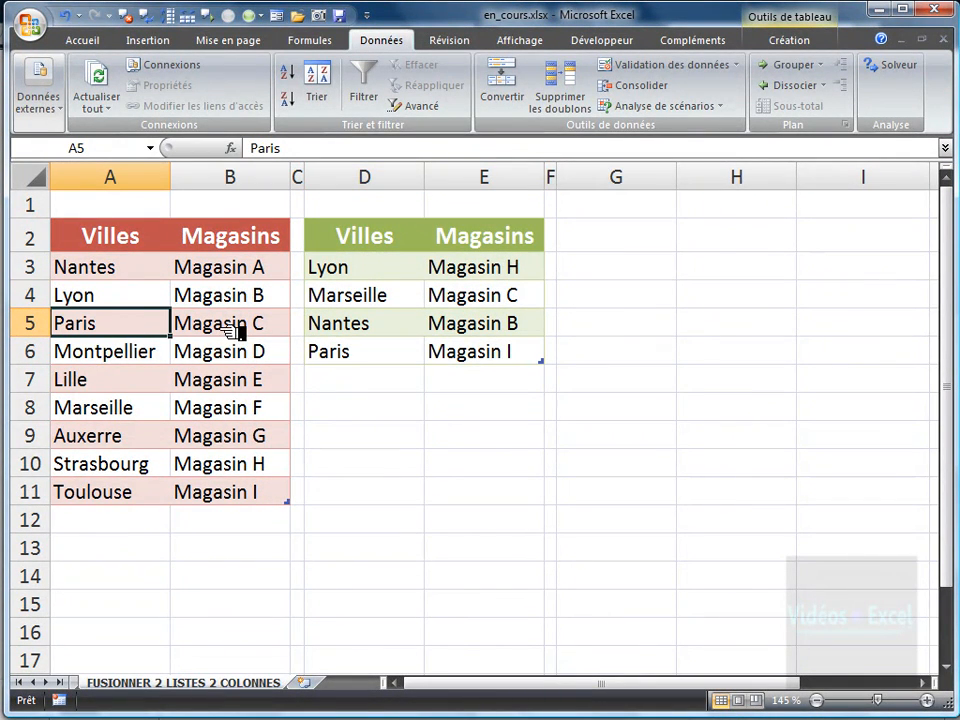
left_click(232, 333)
left_click(372, 360)
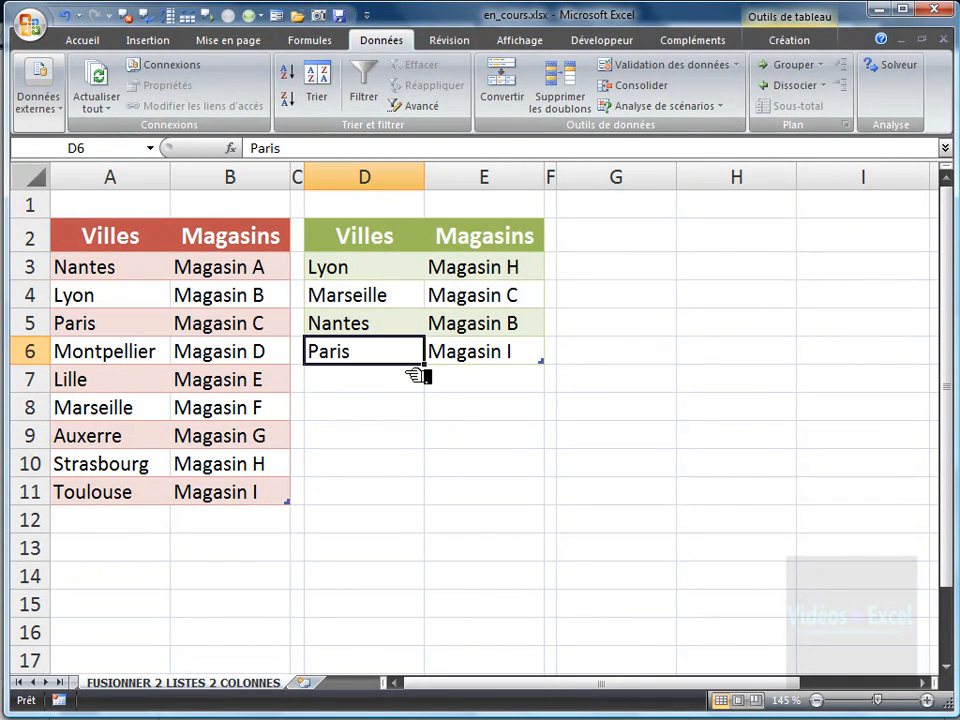
left_click(497, 356)
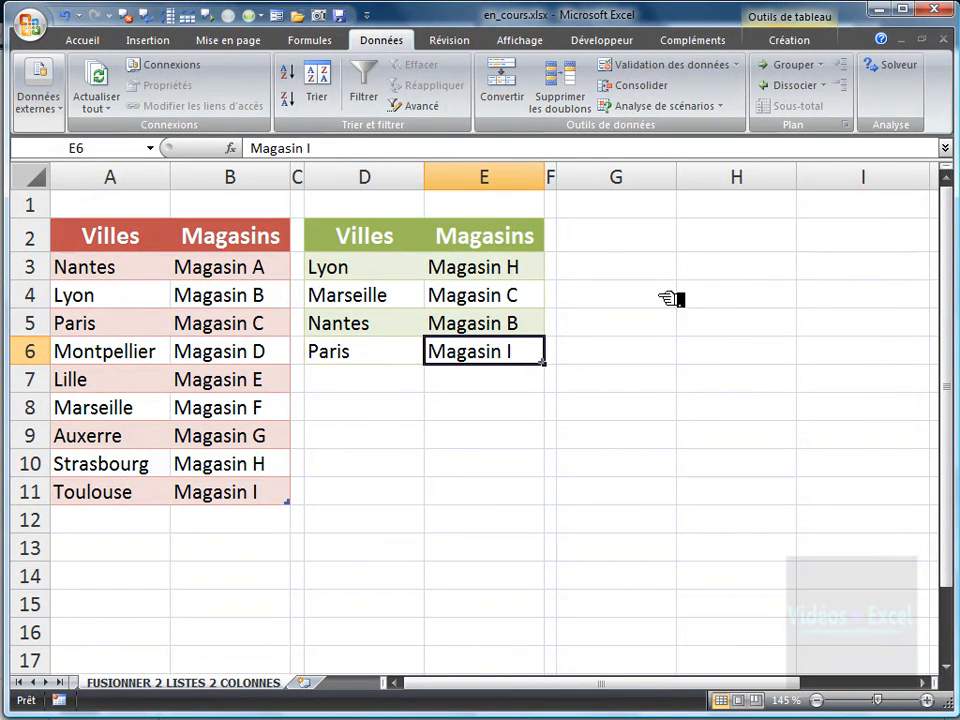
left_click(637, 240)
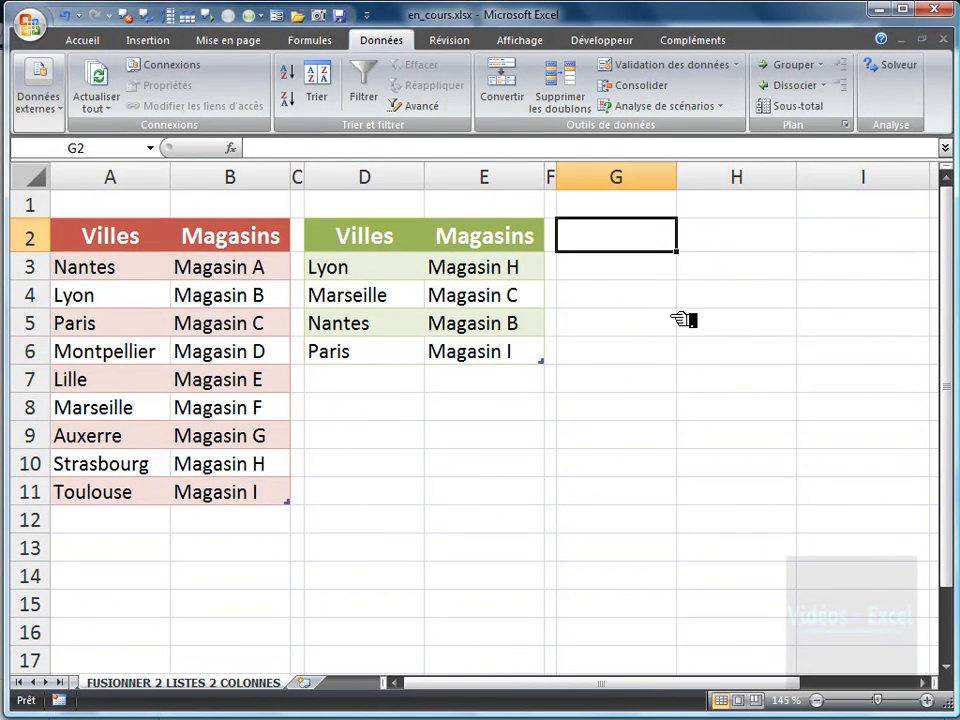
left_click(740, 250)
left_click(652, 249)
left_click(745, 248)
left_click(848, 246)
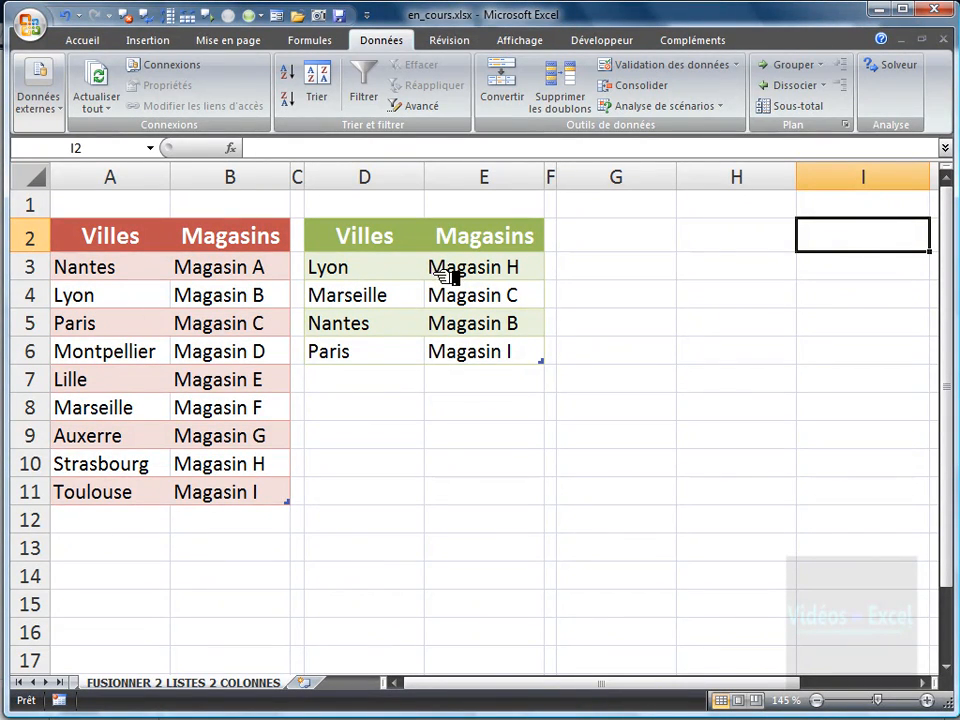
left_click(615, 270)
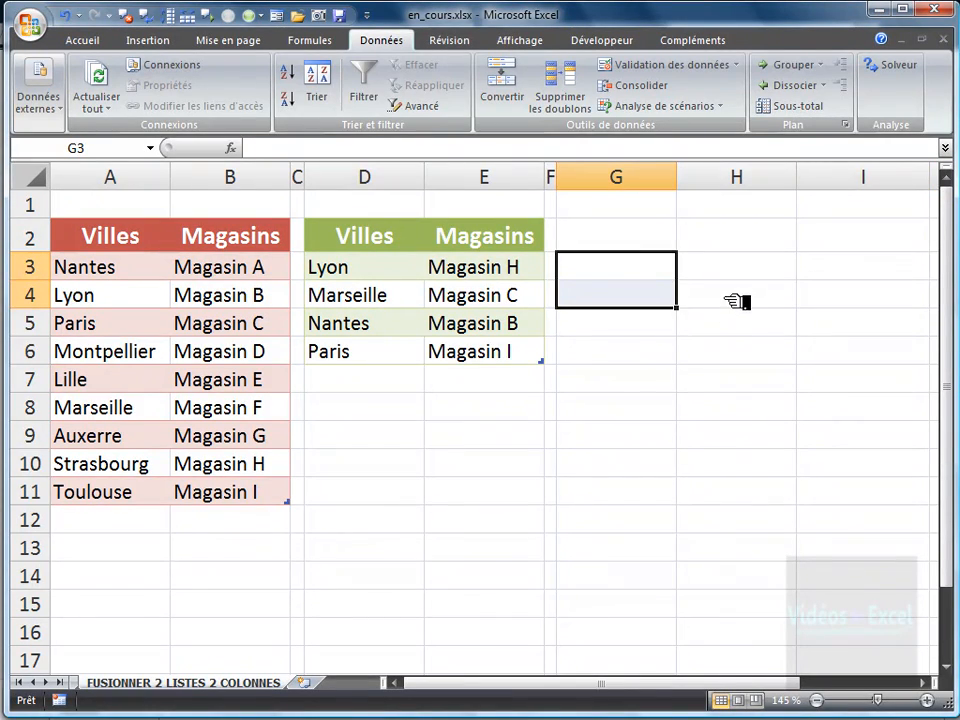
left_click(738, 268)
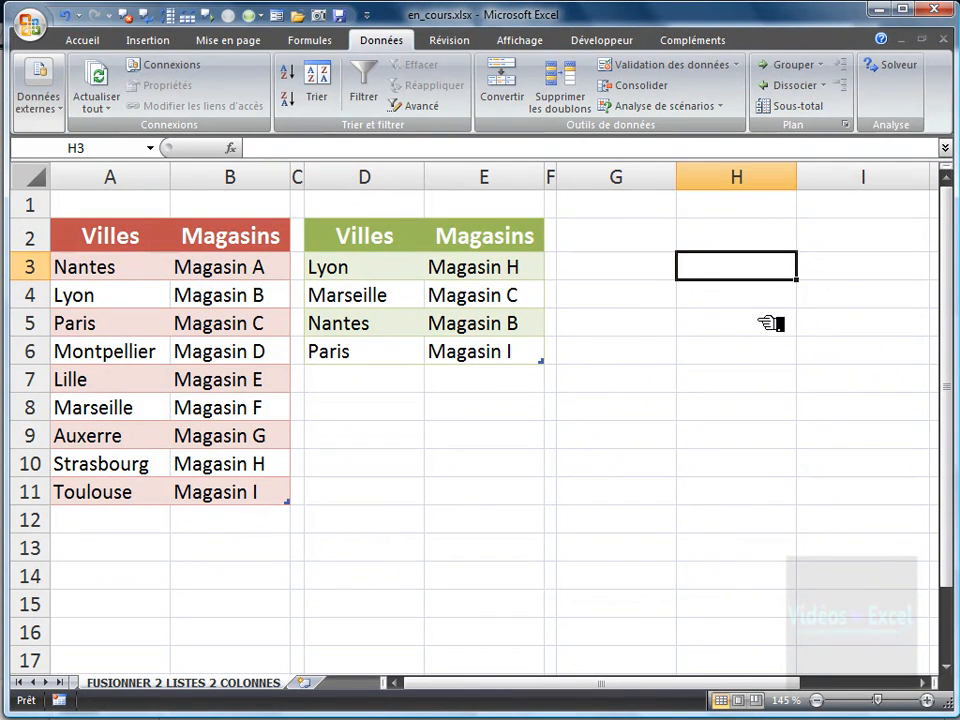
left_click(838, 277)
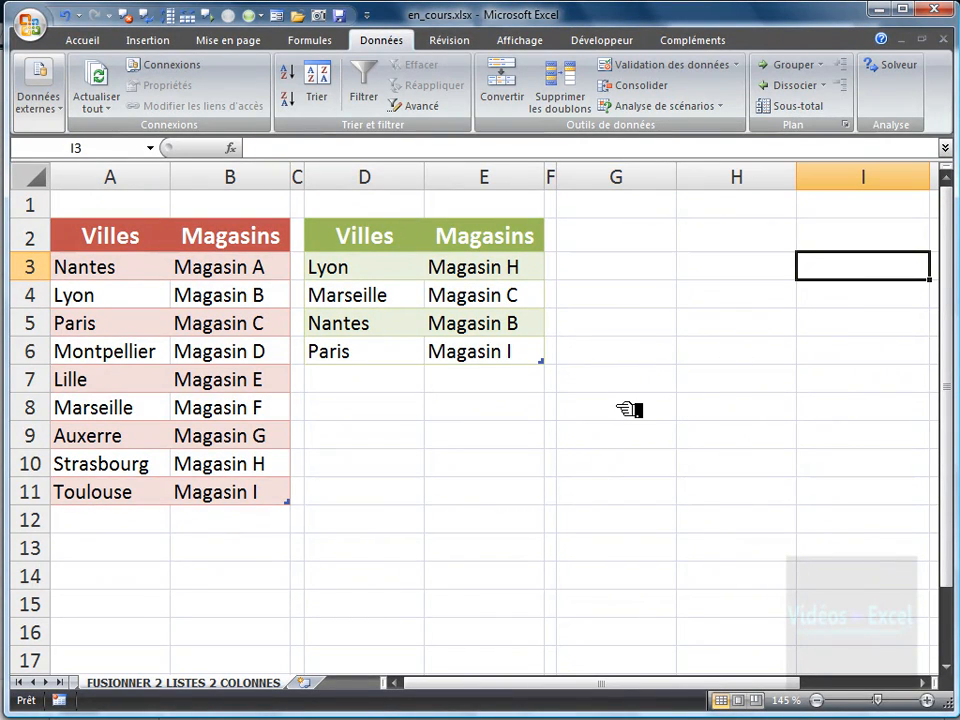
left_click(620, 408)
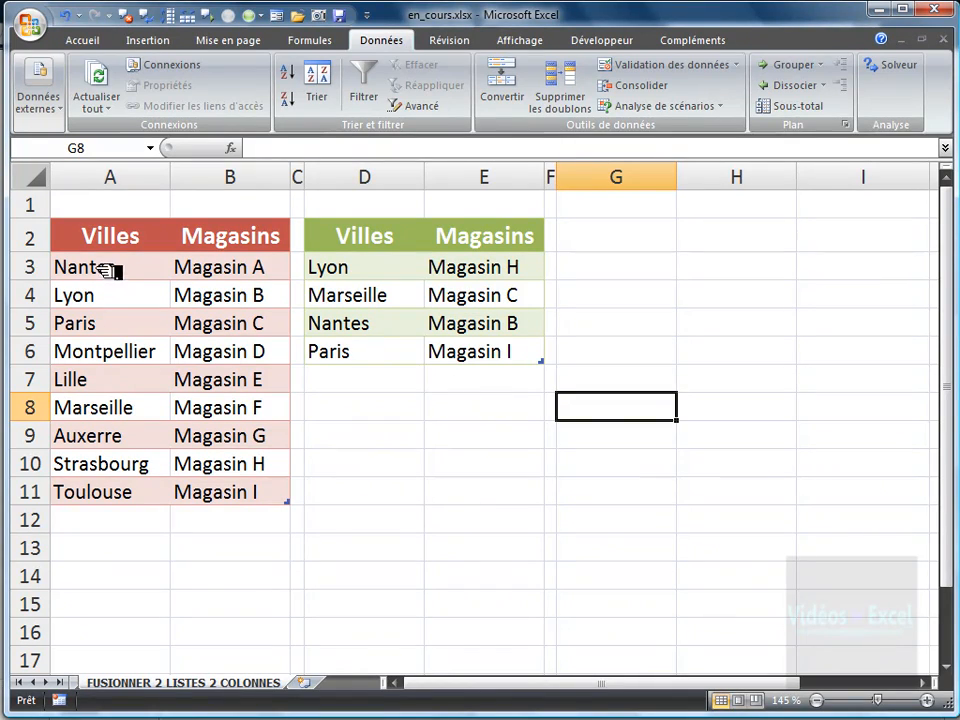
Copy the first table's Villes column, header included, to G2:G11 as values only.
left_click_drag(128, 244, 122, 493)
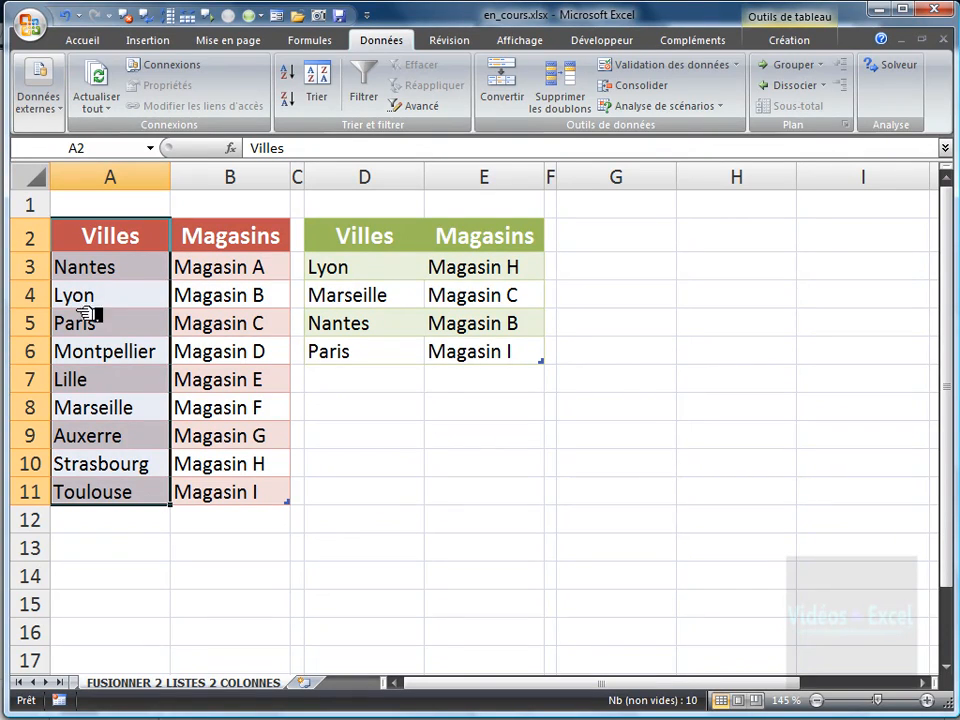
left_click_drag(117, 510, 620, 490)
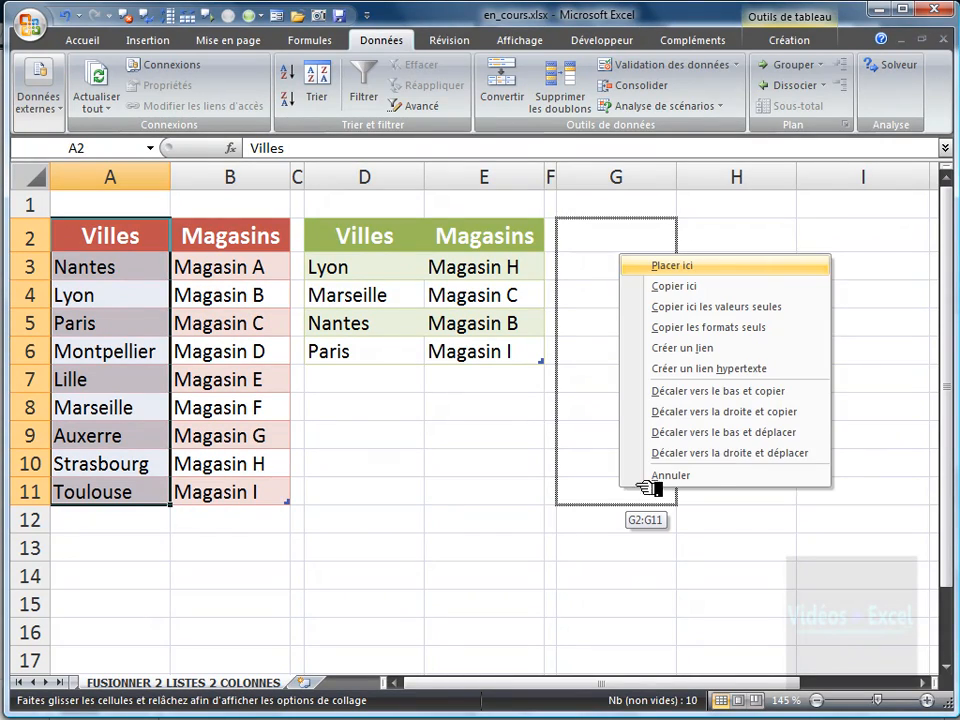
left_click(808, 307)
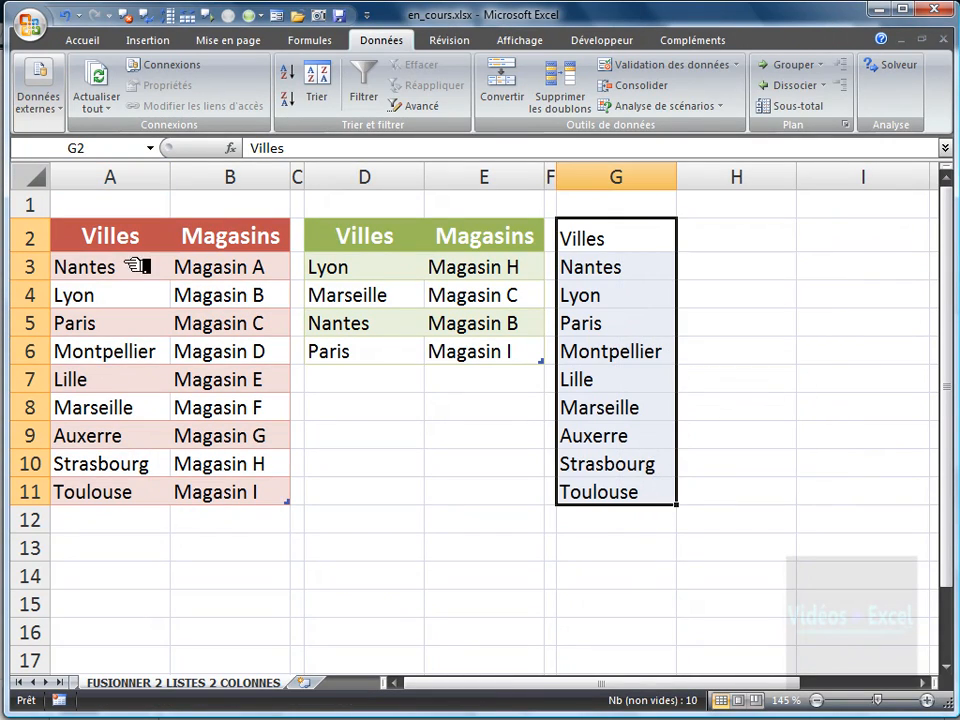
left_click(621, 241)
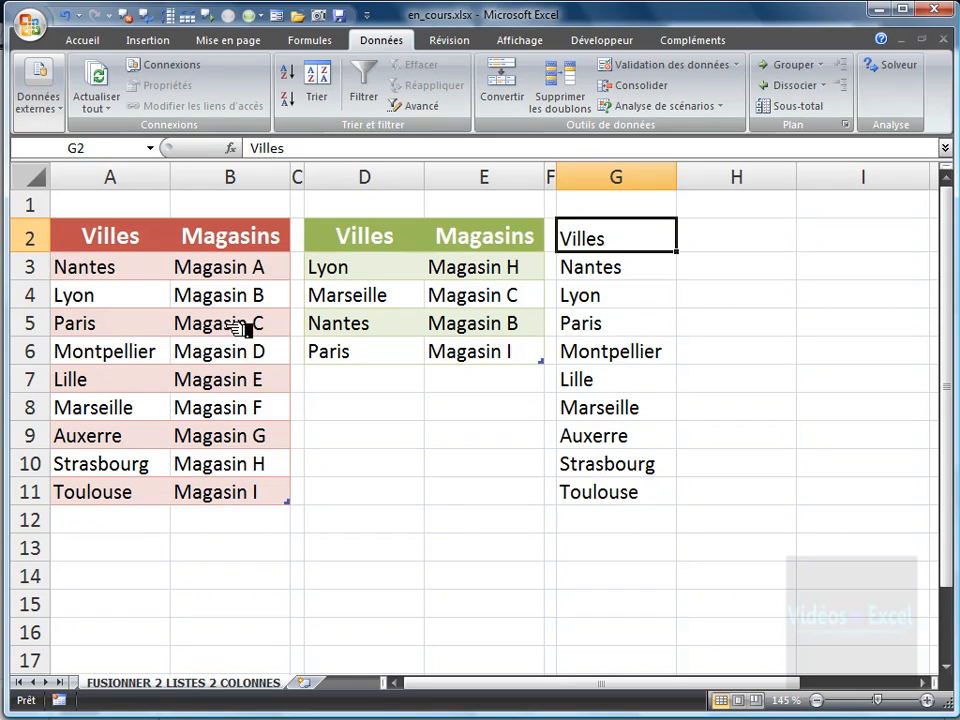
Copy the first table's Magasins column, header included, to H2:H11 as values only.
left_click_drag(250, 236, 242, 489)
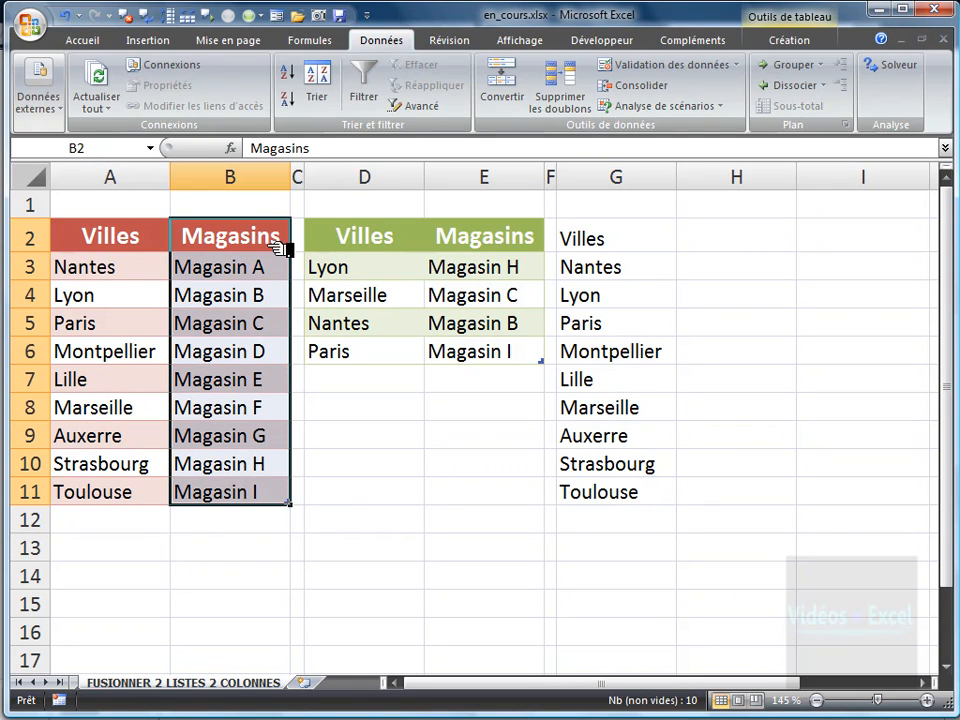
right_click(240, 506)
left_click_drag(242, 508, 737, 505)
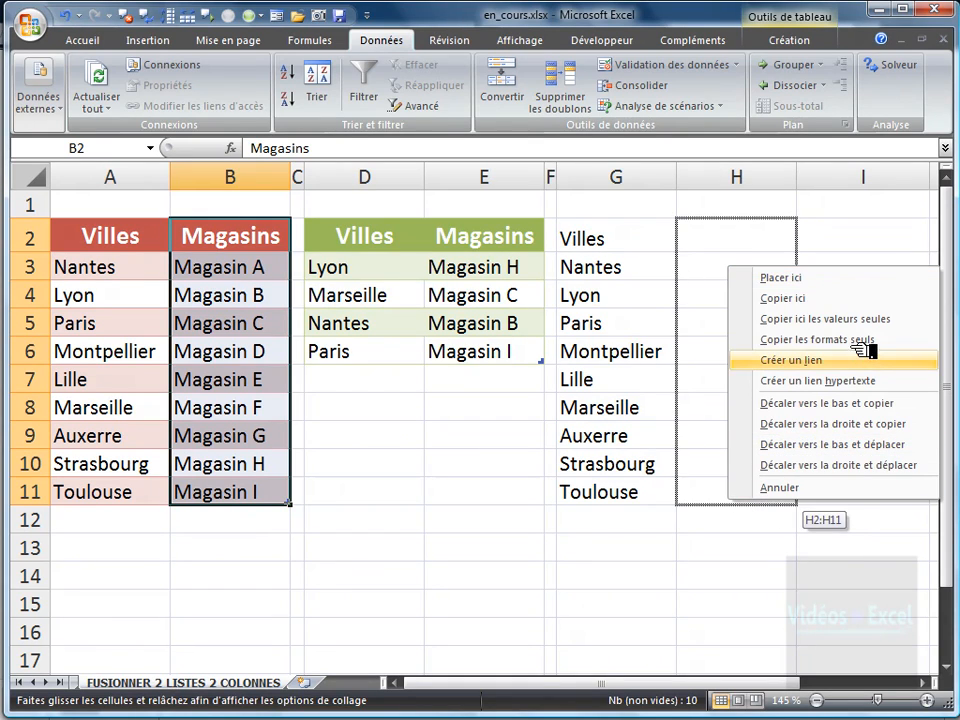
left_click(906, 322)
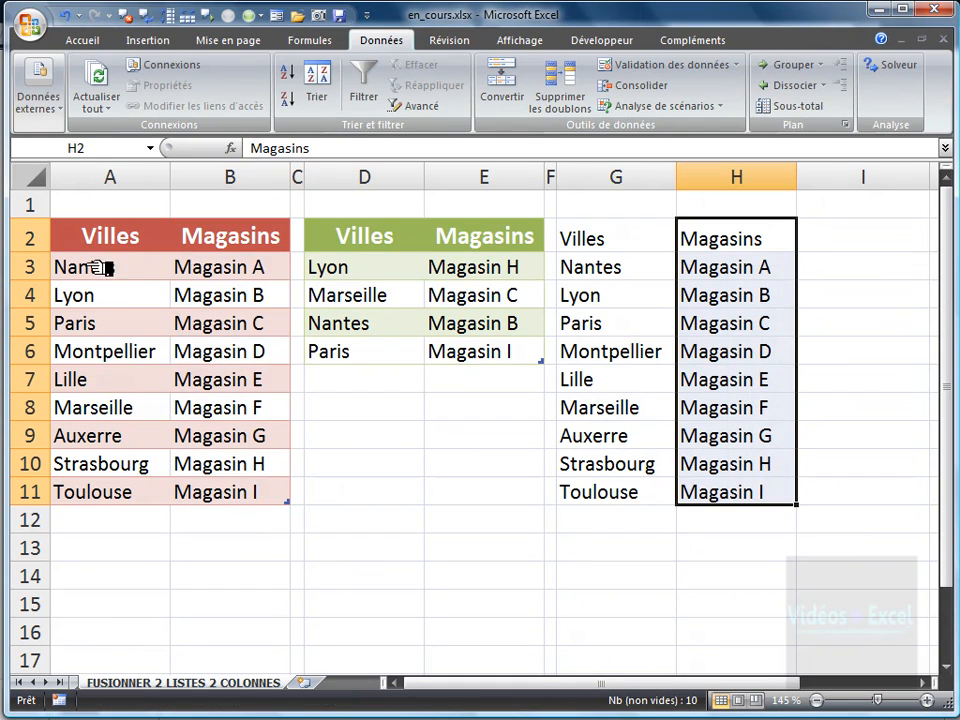
left_click_drag(760, 380, 762, 408)
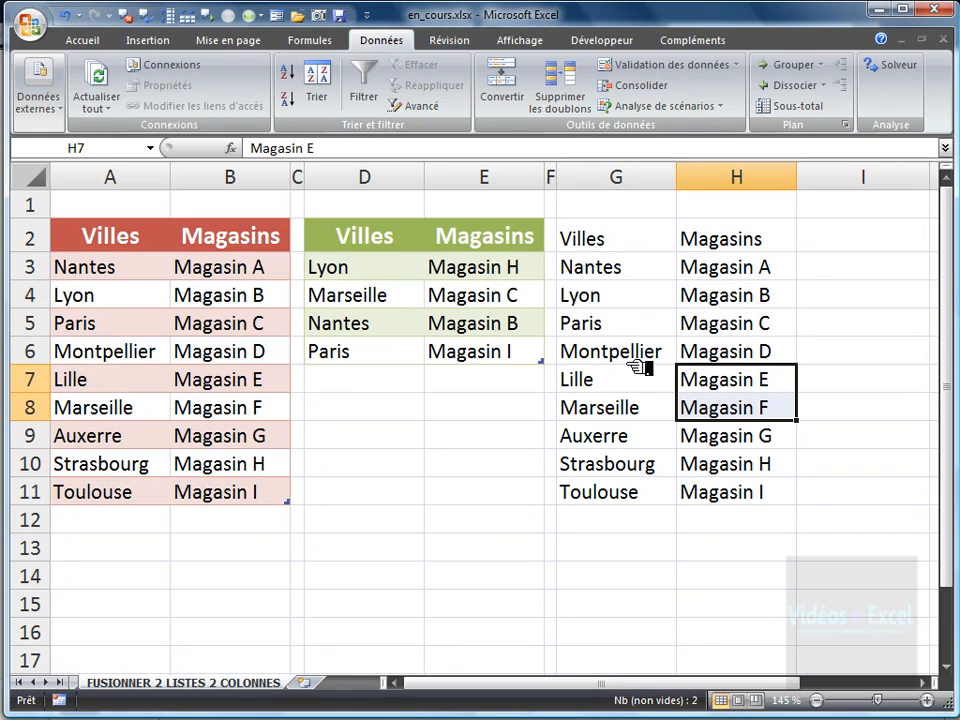
Format the headers in G2:H2 as bold, size 14, centred both horizontally and vertically.
left_click(598, 242)
left_click_drag(617, 240, 733, 246)
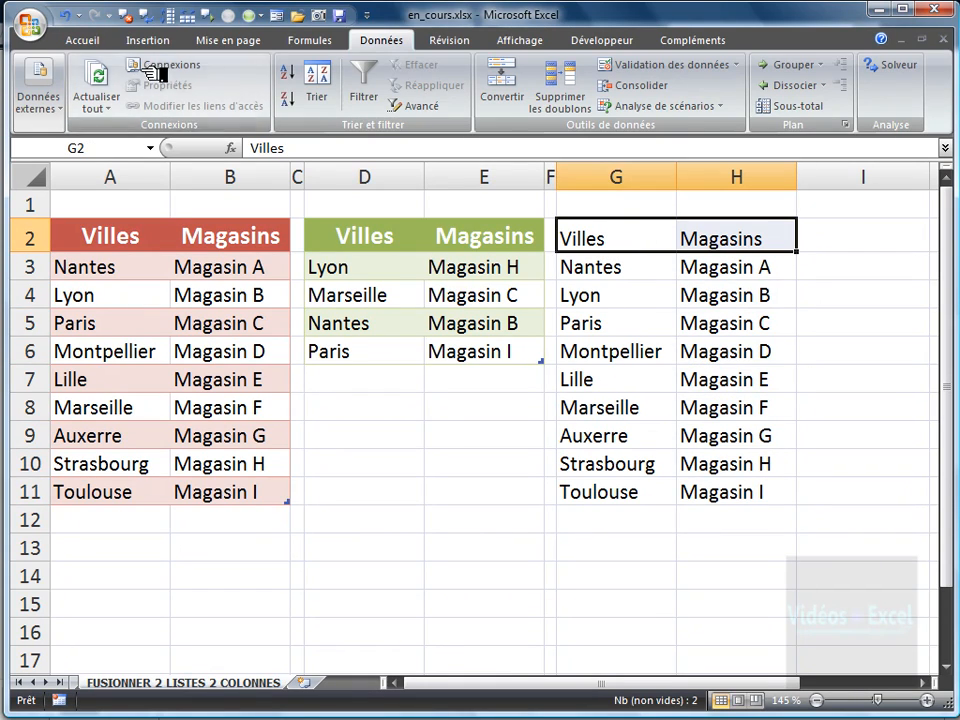
left_click(82, 38)
left_click(108, 99)
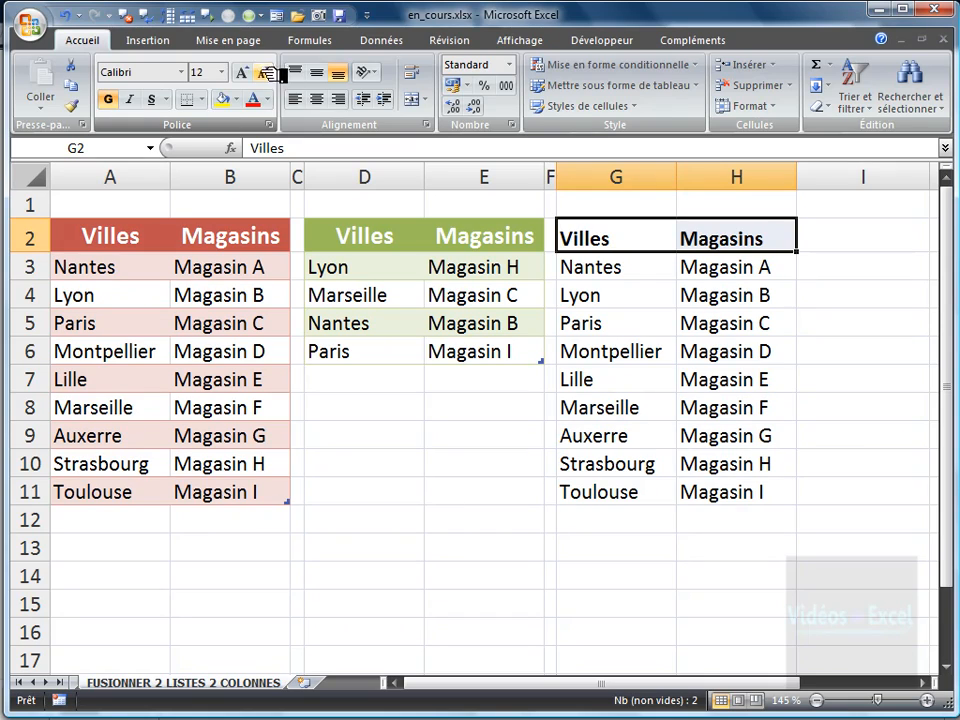
left_click(242, 72)
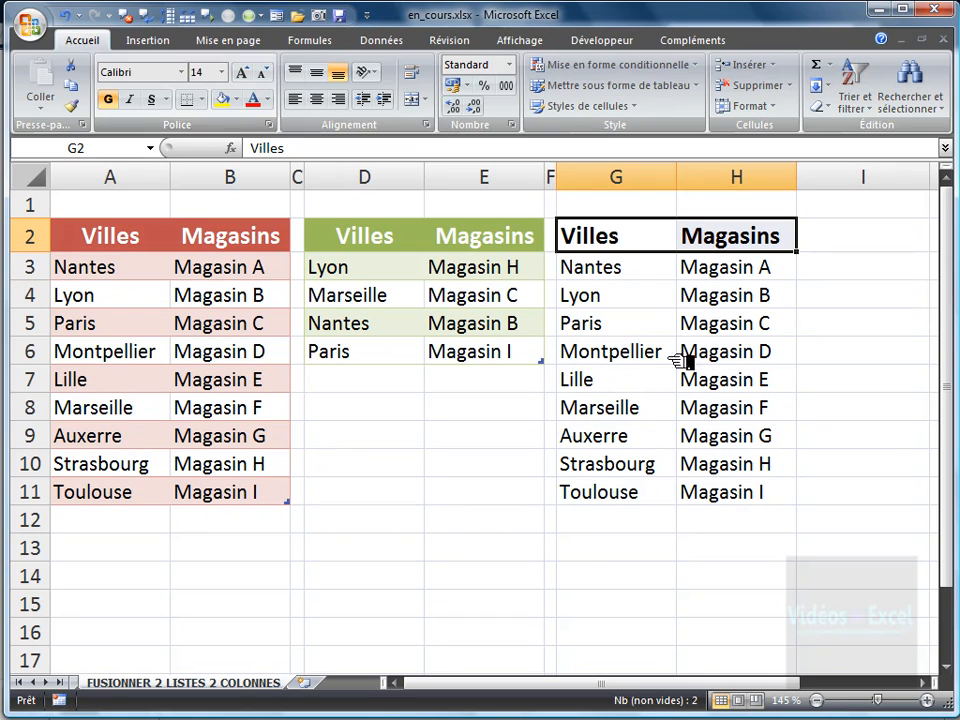
left_click(316, 99)
left_click(316, 72)
left_click(645, 377)
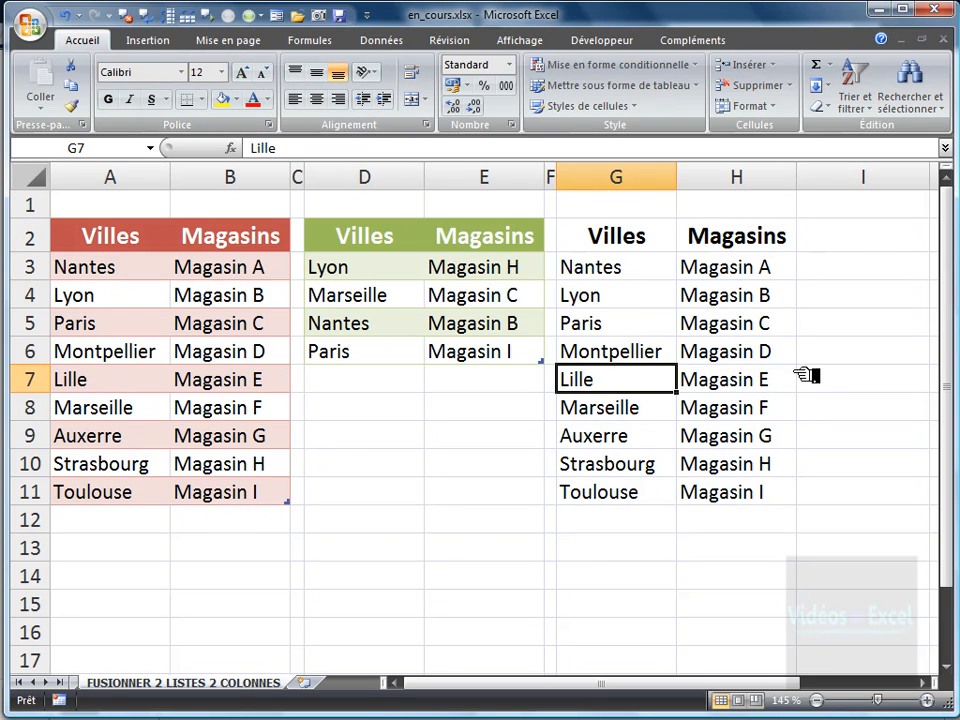
Duplicate the Magasins header from H2 into I2.
left_click(760, 233)
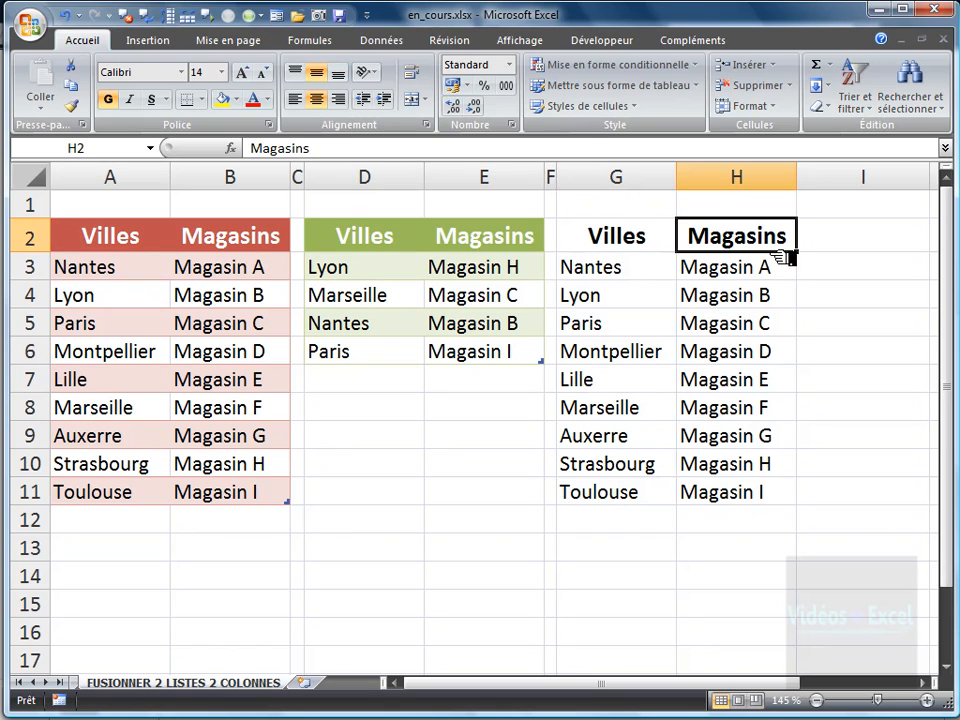
key("ctrl+c")
key("Right")
key("ctrl+v")
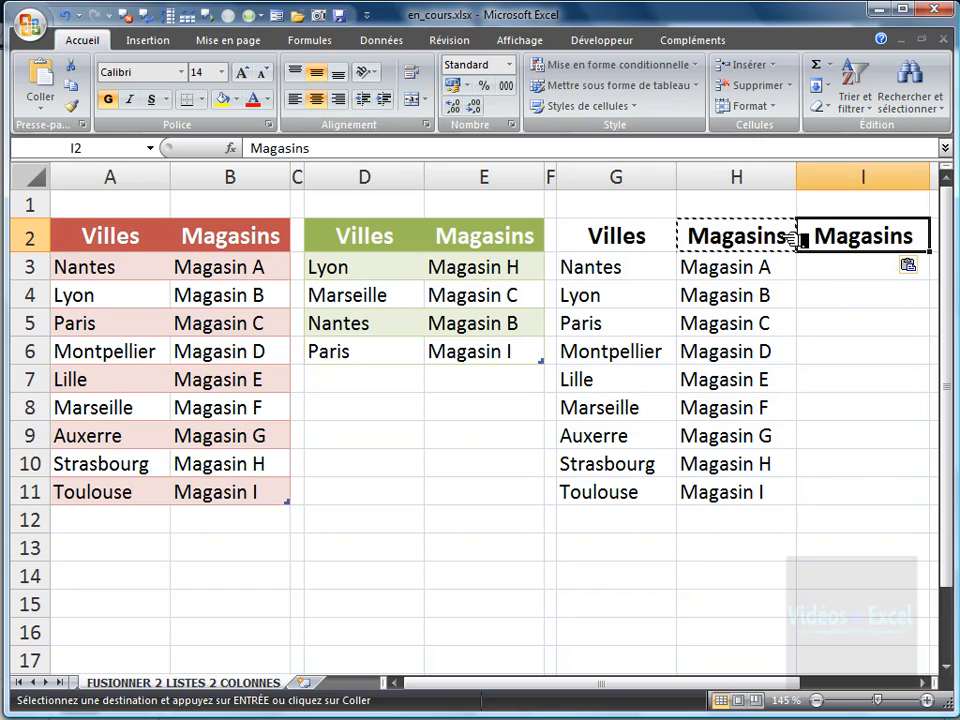
Rename the header in H2 to "Magasins 1" and the one in I2 to "Magasins 2".
double_click(790, 237)
type("1")
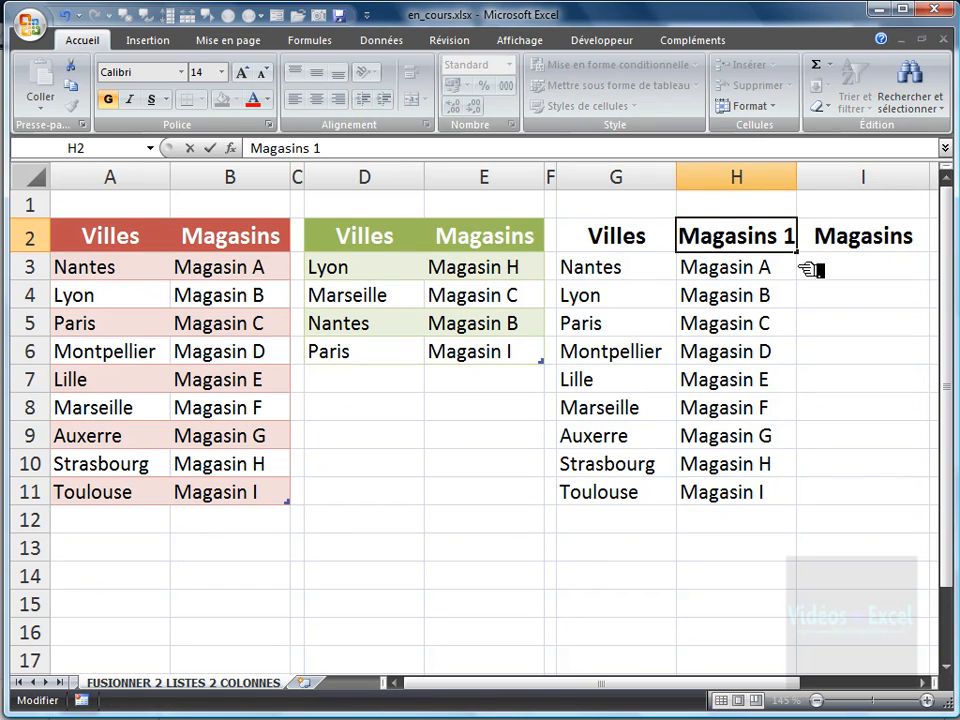
key("ctrl+Return")
key("Right")
key("F2")
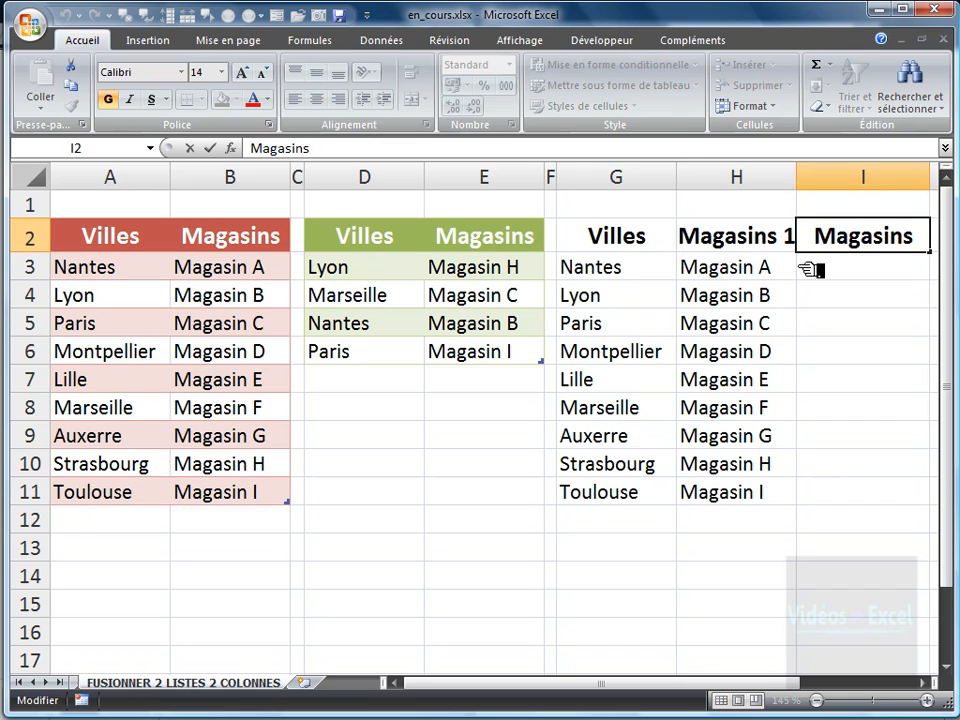
type("2")
key("ctrl+Return")
Start a RECHERCHEV formula across I3:I11 under Magasins 2, using the city in G3 as the lookup value.
left_click(860, 325)
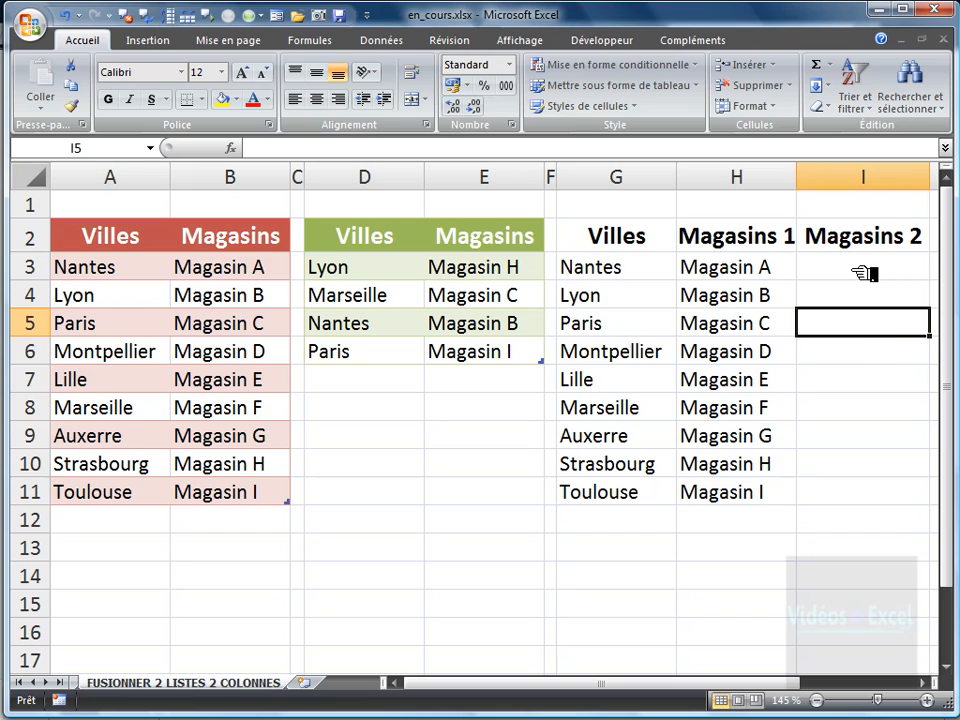
left_click_drag(865, 268, 893, 493)
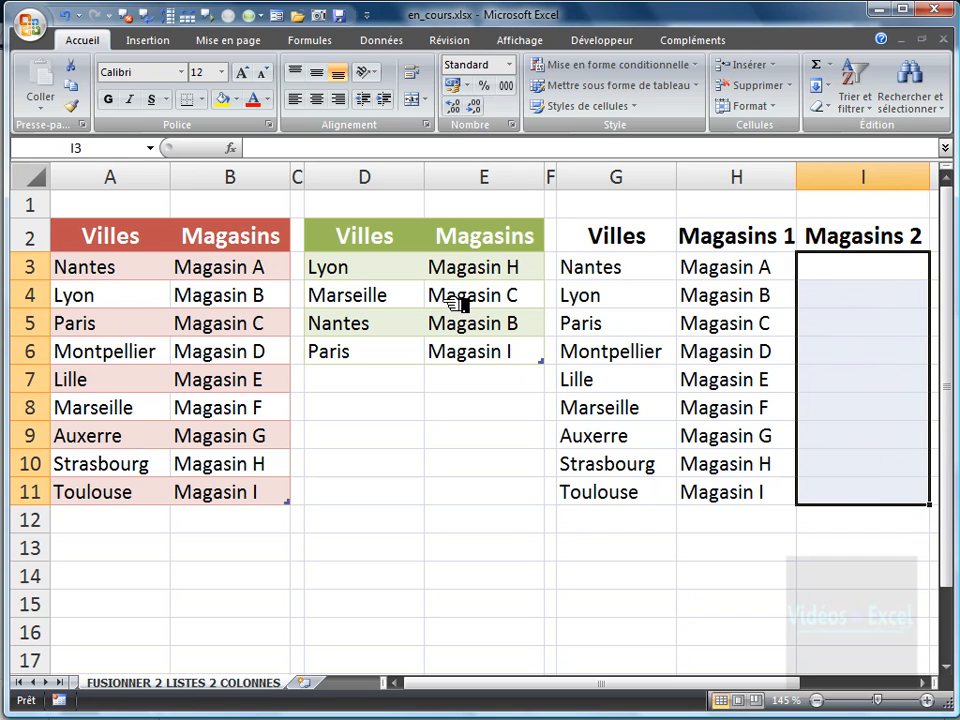
left_click(610, 270)
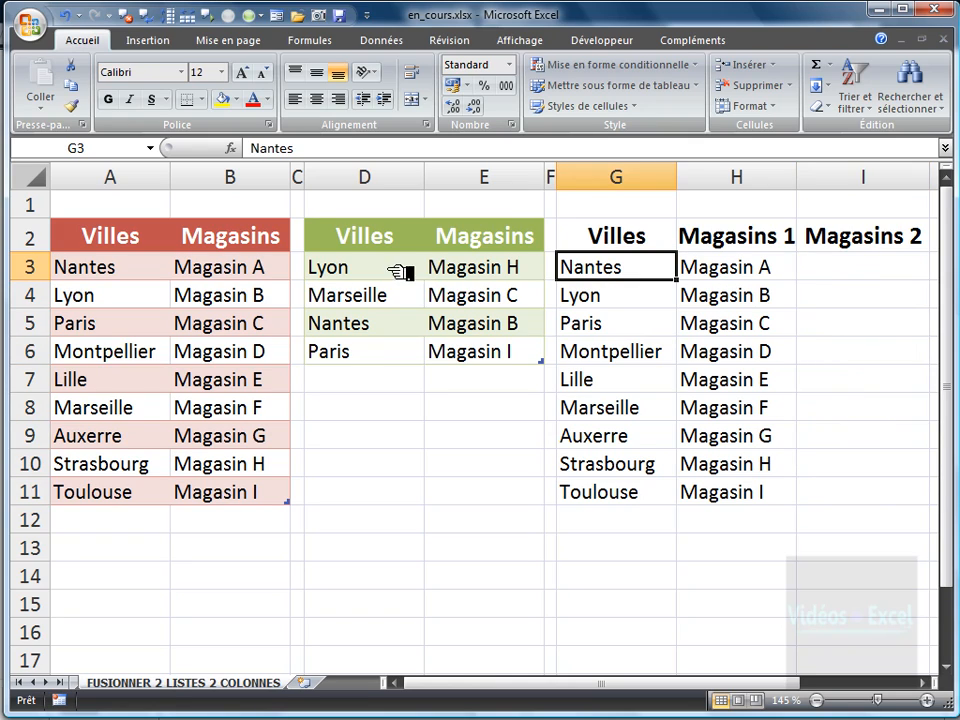
left_click(860, 270)
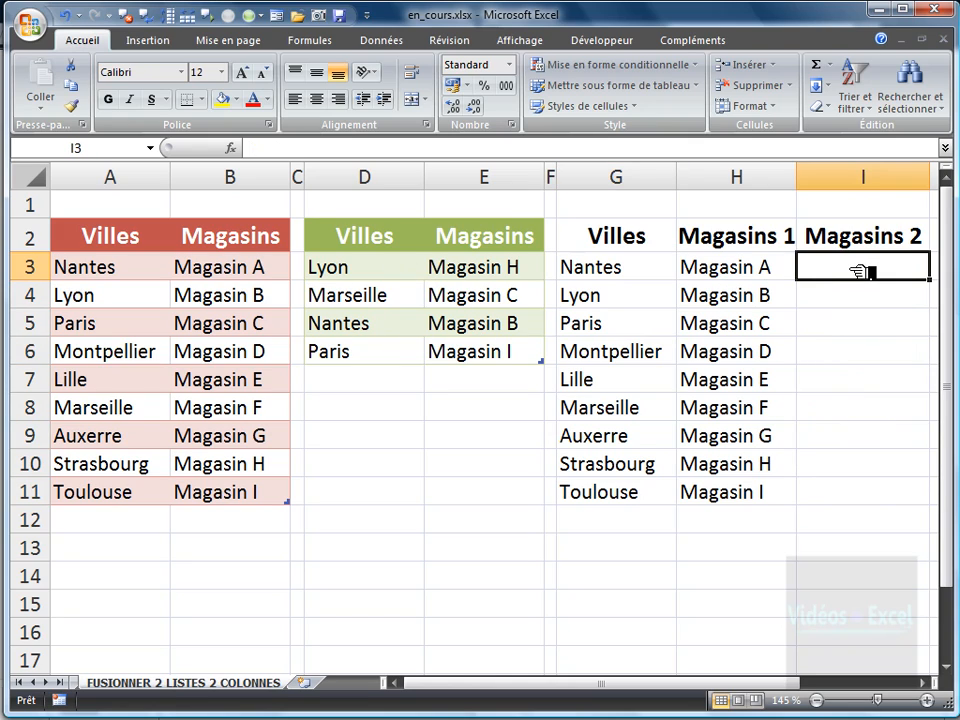
left_click_drag(861, 272, 799, 489)
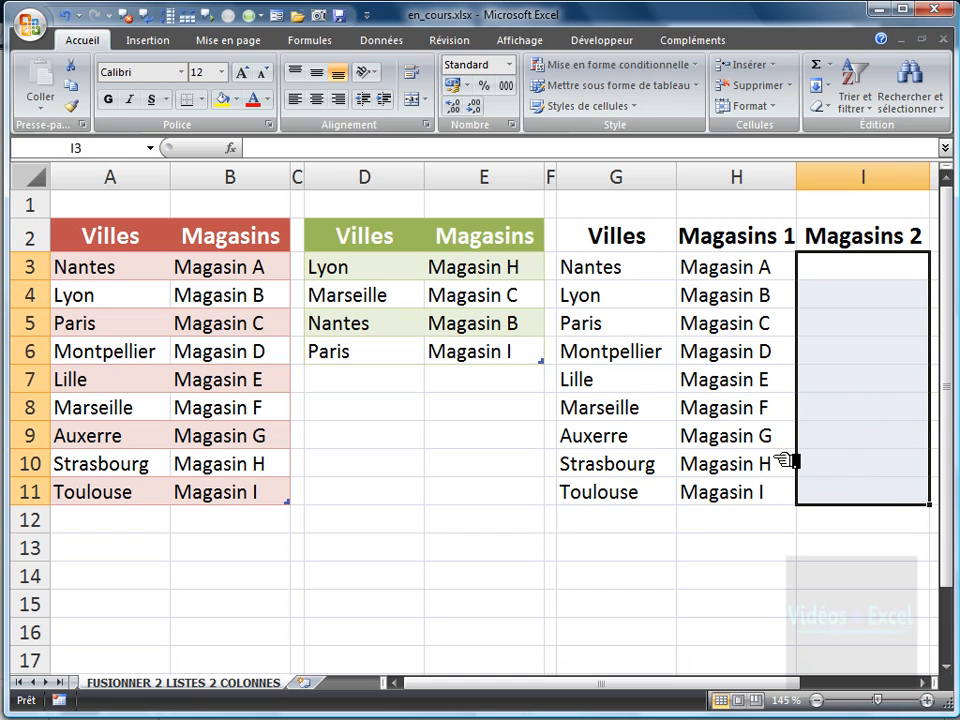
type("=")
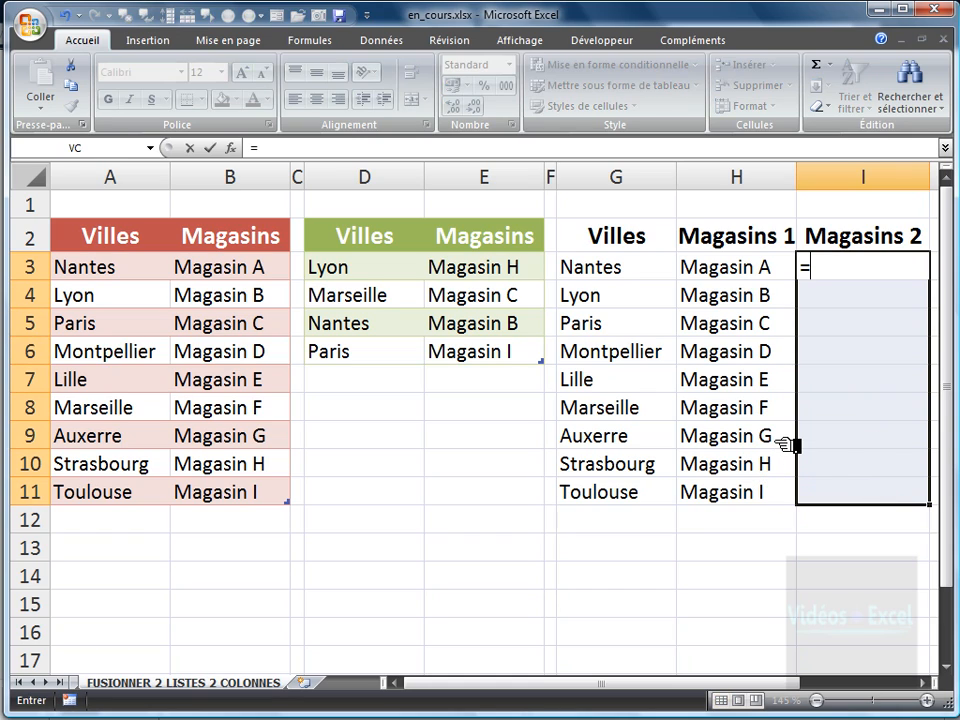
type("recher")
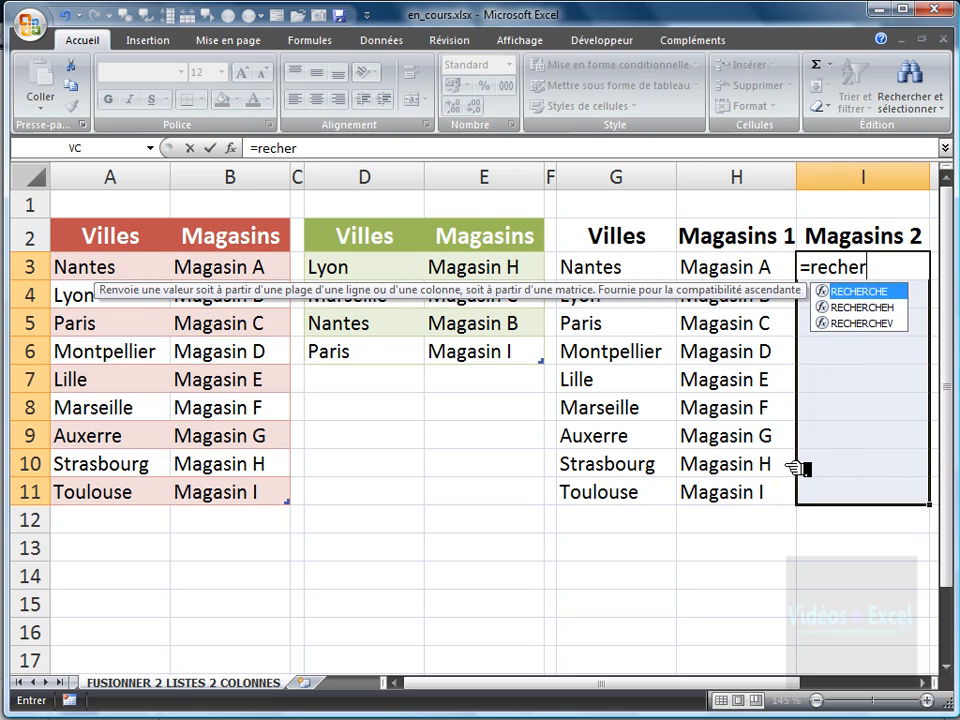
key("Down")
key("Down")
key("Tab")
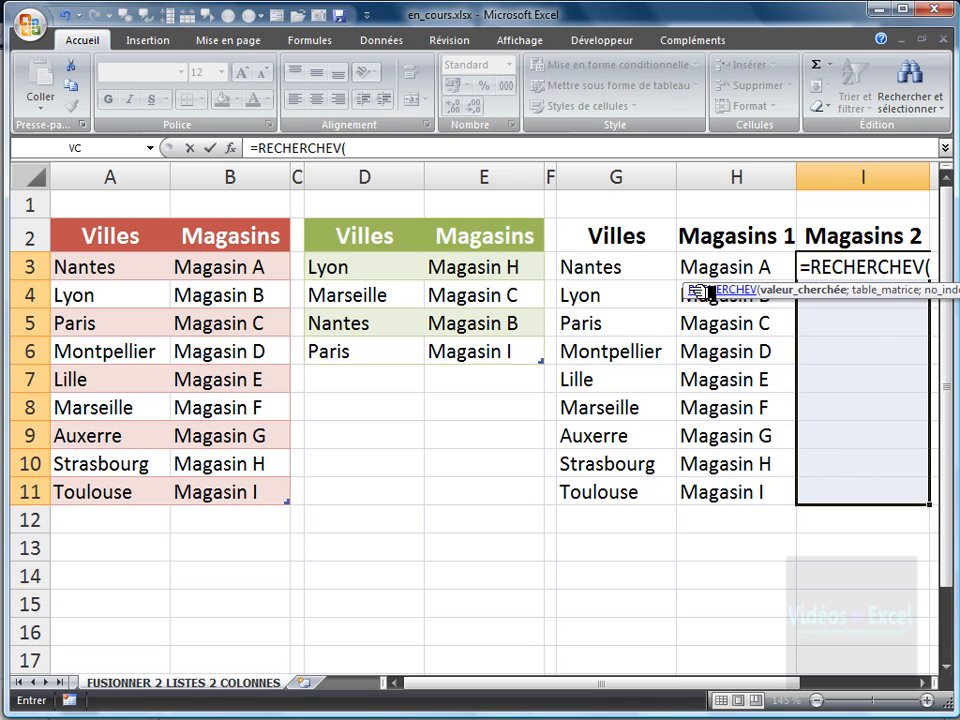
left_click_drag(693, 291, 292, 581)
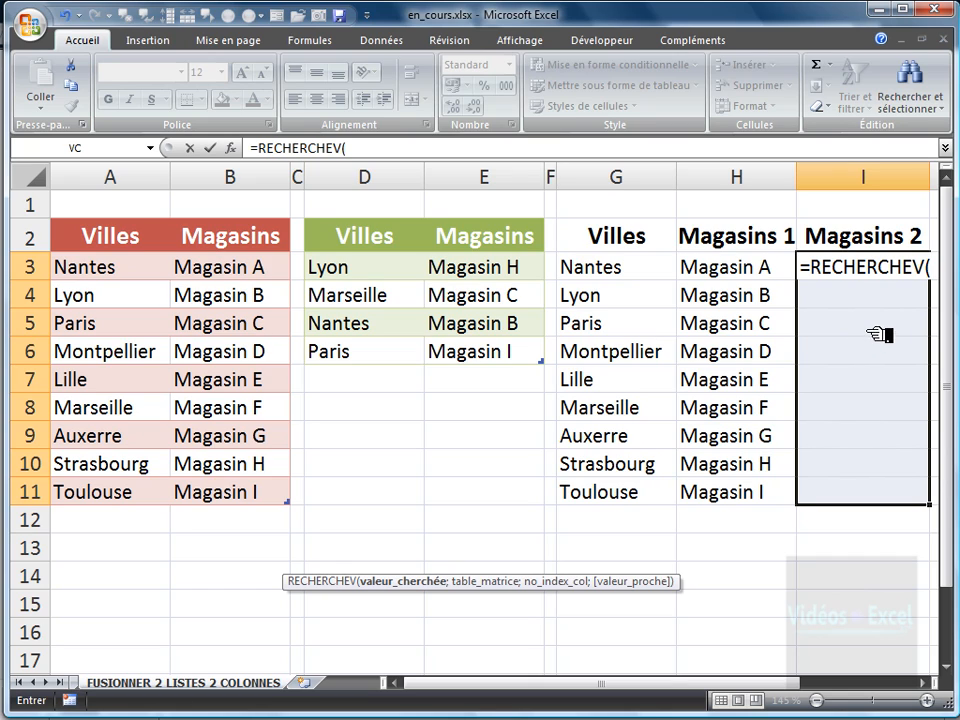
left_click(622, 275)
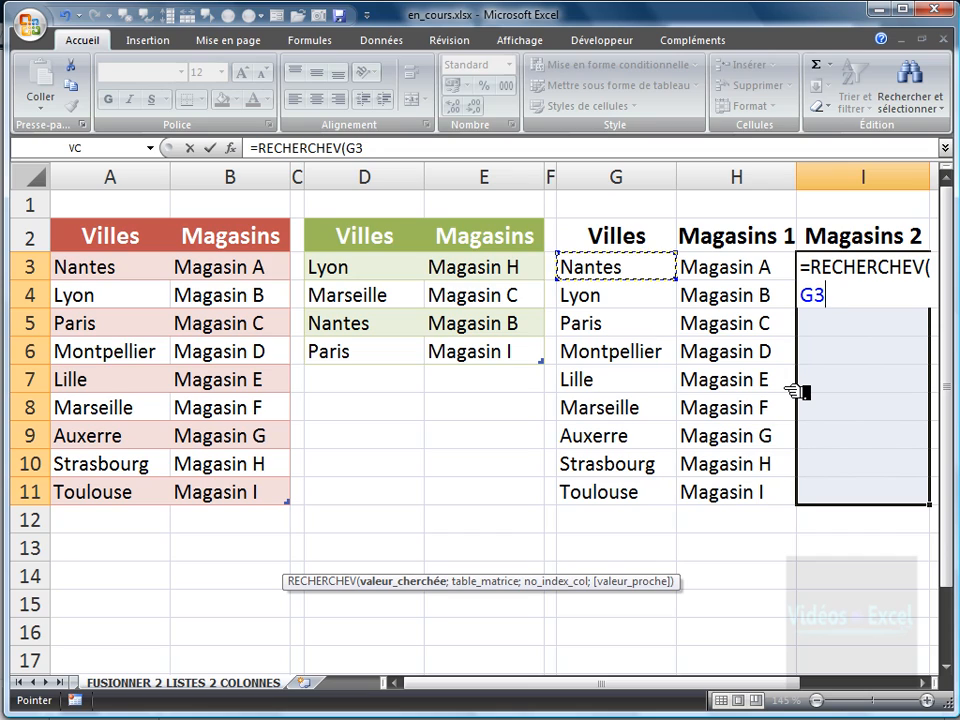
Complete the formula with table range $D$3:$E$6, column index 2 and exact match 0, and enter it in all of I3:I11.
type(";")
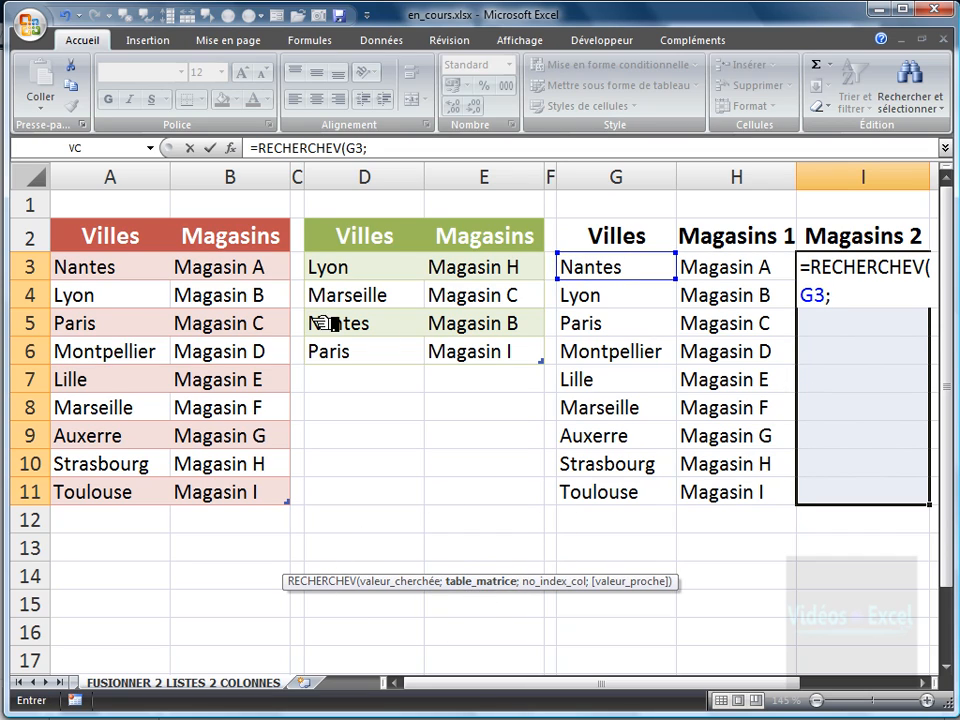
left_click_drag(372, 268, 521, 355)
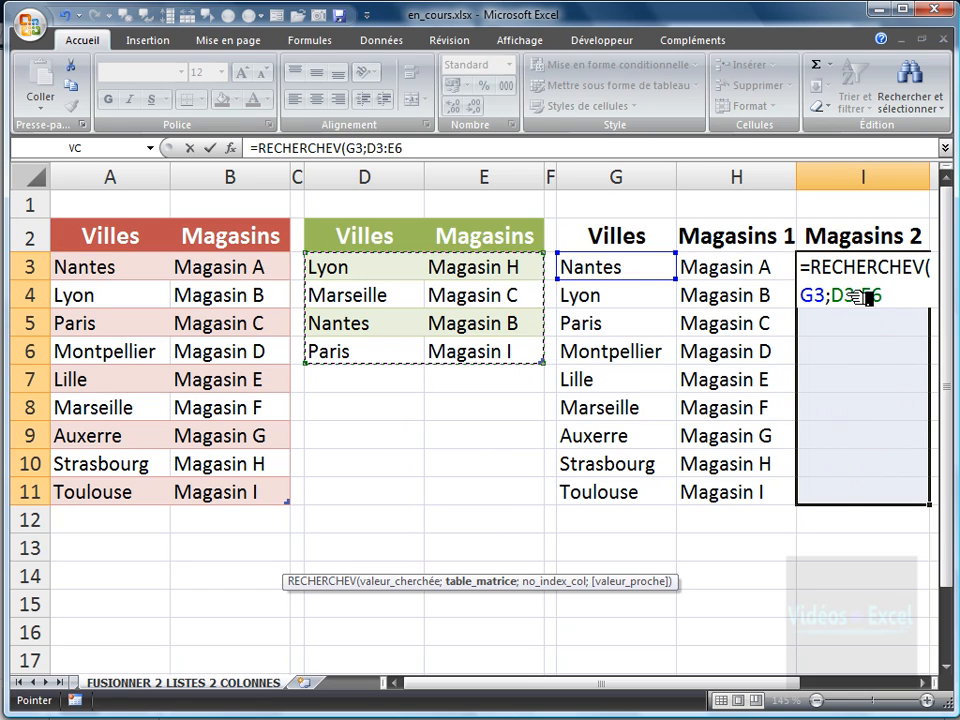
key("F4")
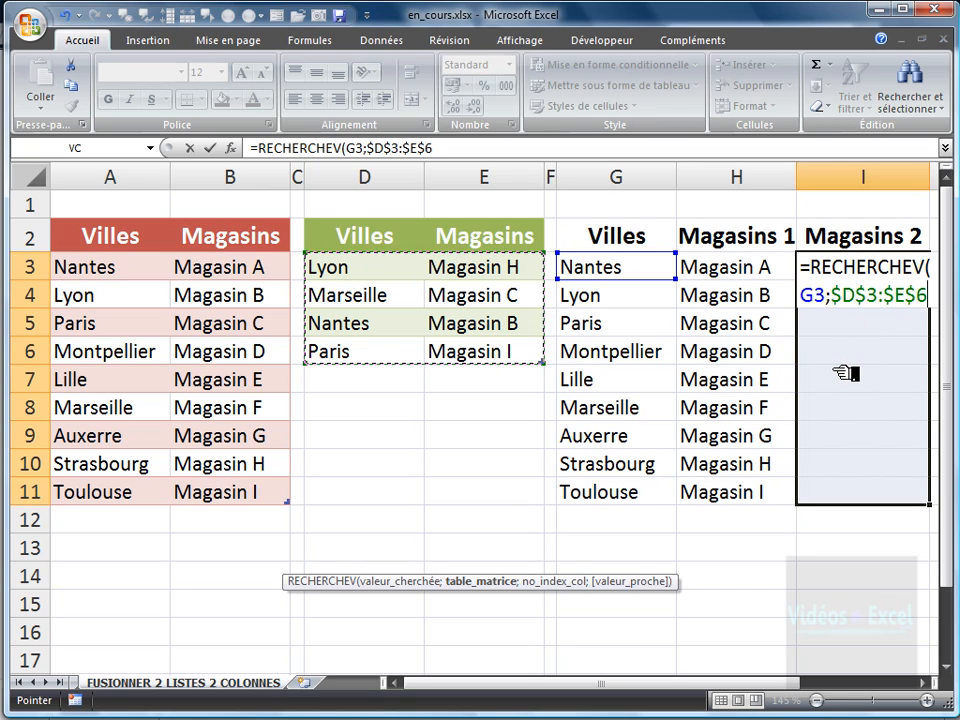
type(";")
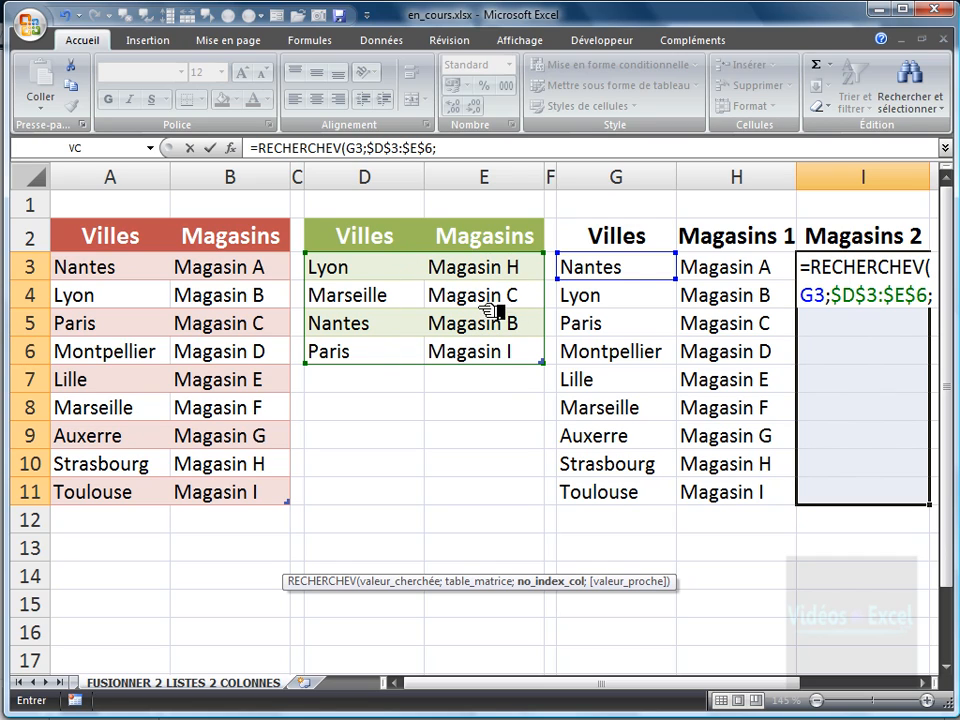
type("2")
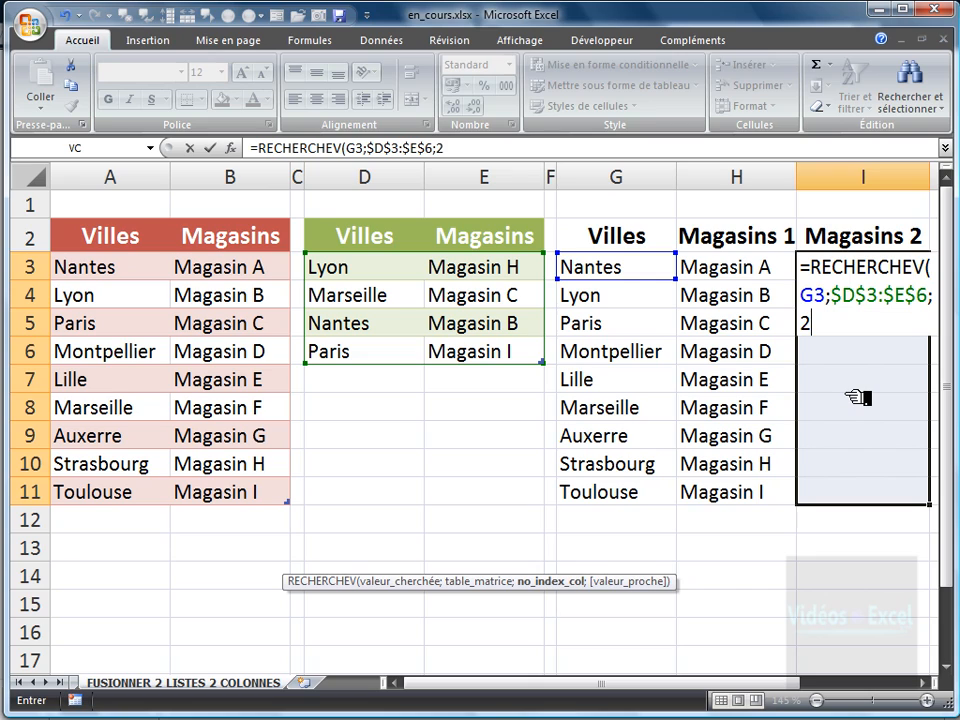
type(";0")
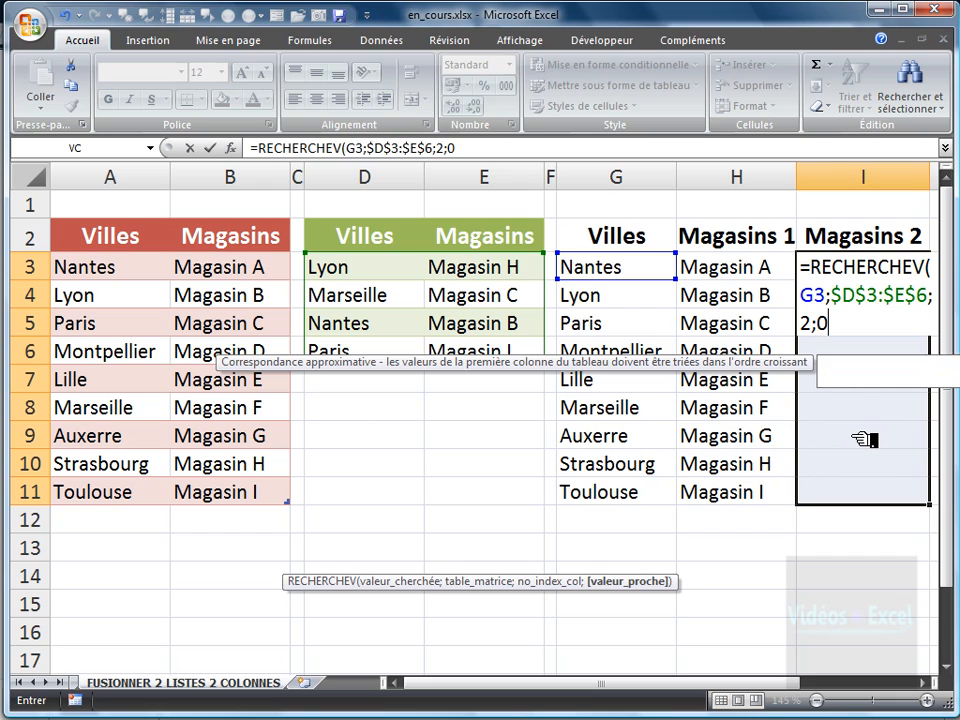
type(")")
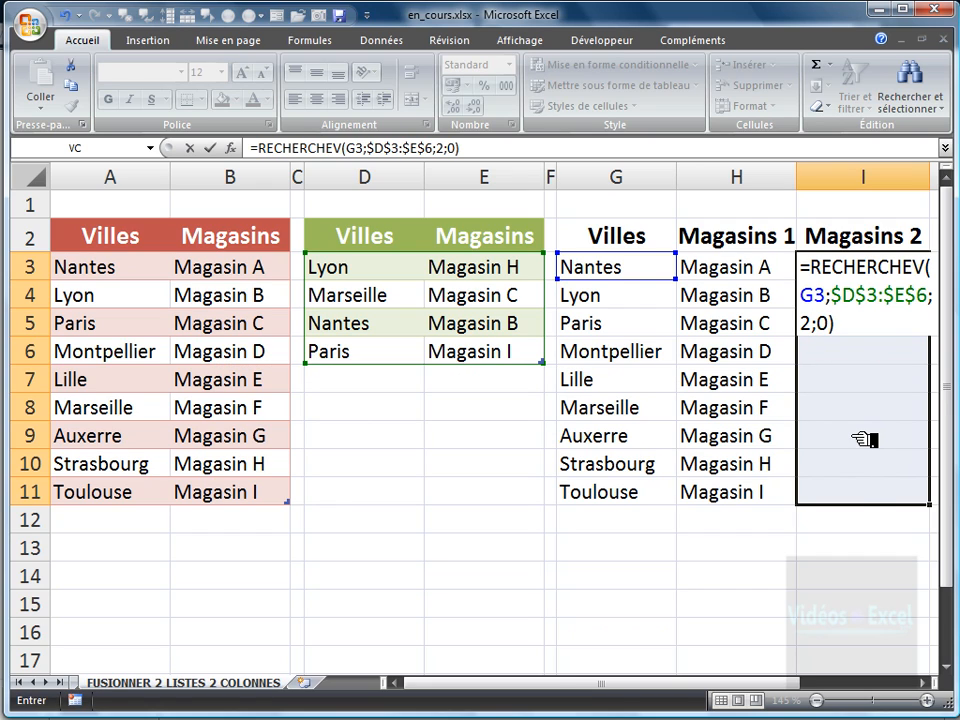
key("ctrl+Return")
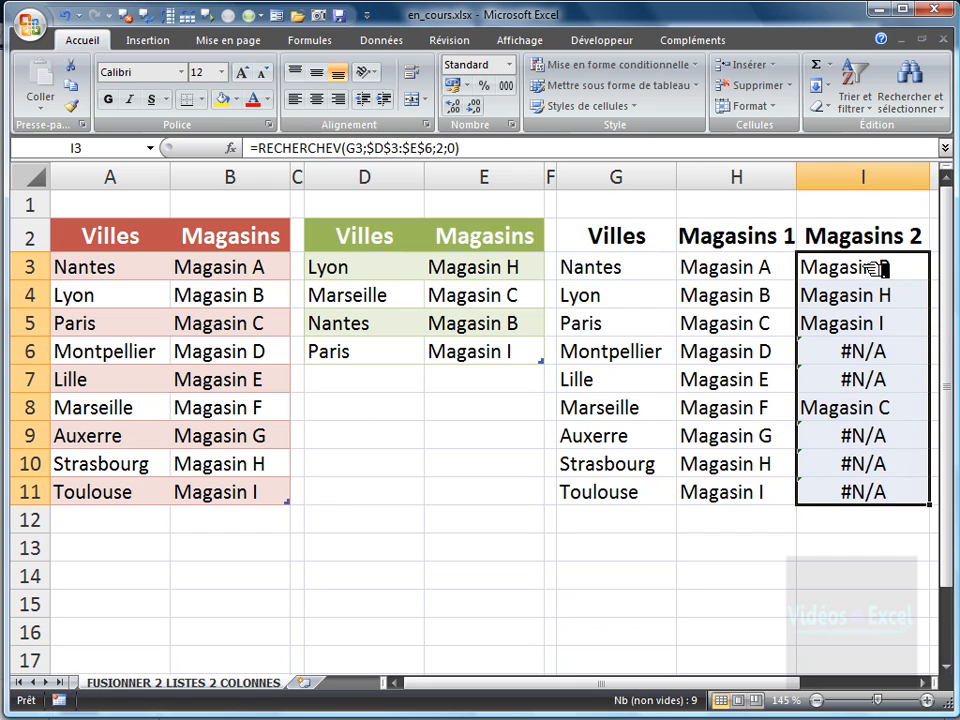
Compare the Nantes and Marseille rows of the merged list with their stores in the two source tables.
left_click(815, 268)
left_click(748, 275)
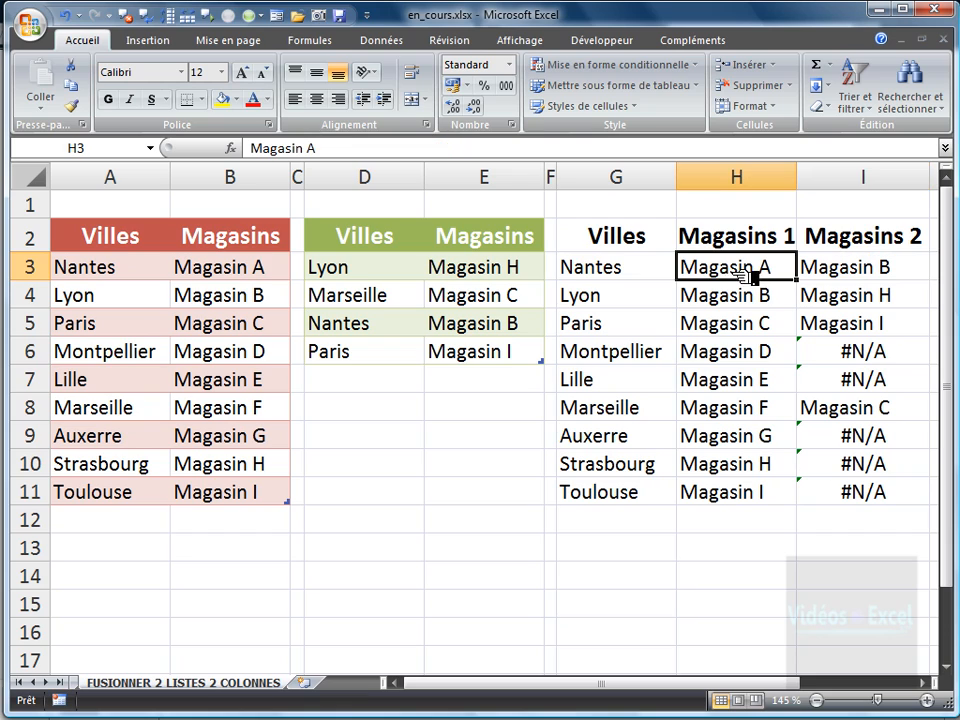
left_click(618, 268)
left_click_drag(100, 272, 229, 272)
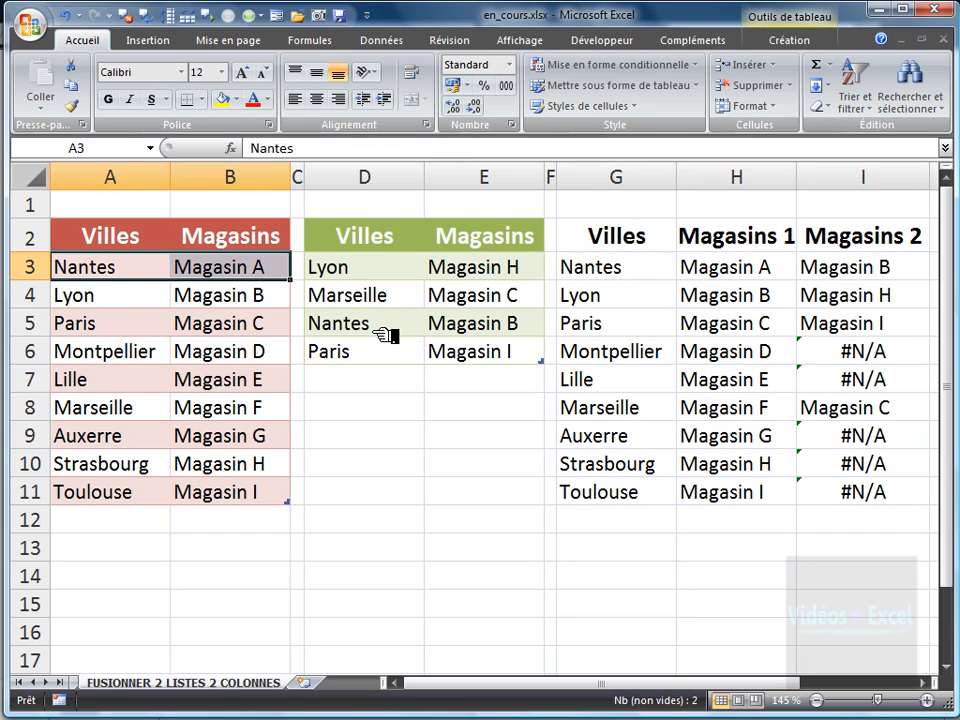
left_click_drag(375, 325, 480, 326)
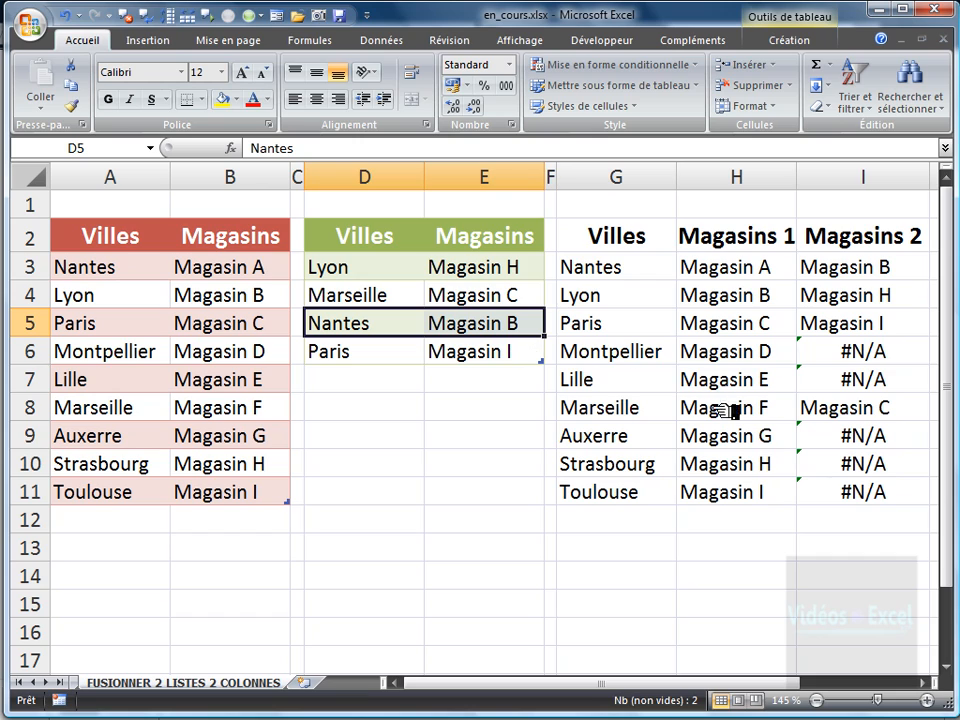
left_click(611, 407)
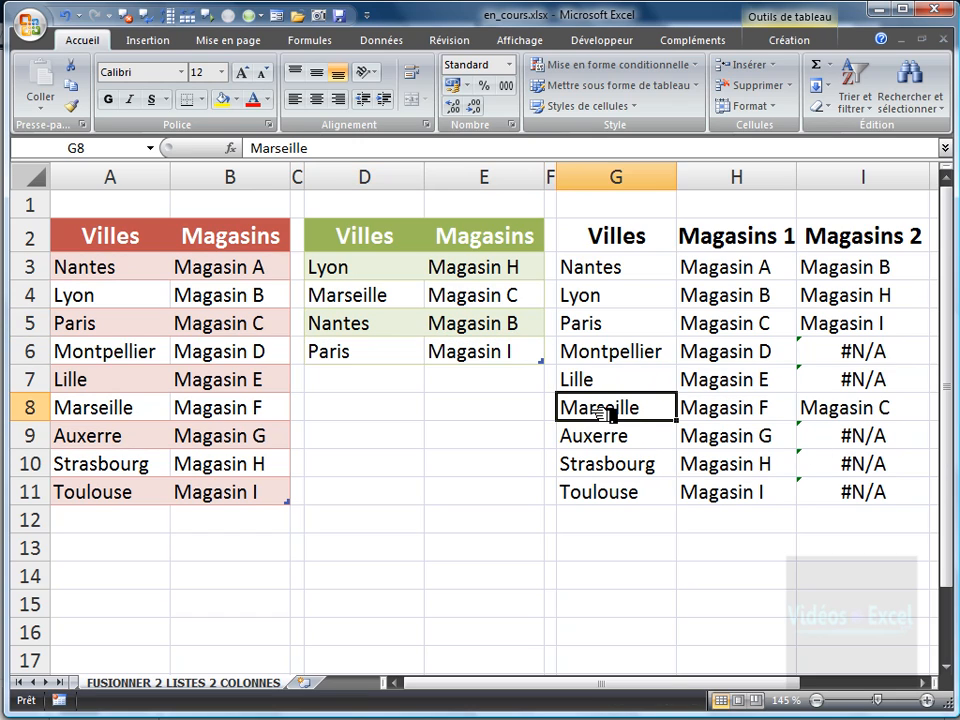
left_click(718, 418)
left_click_drag(647, 413, 862, 418)
left_click_drag(133, 414, 235, 414)
left_click_drag(385, 303, 500, 302)
left_click(785, 404)
Examine the lookup results in I6, I7 and I9, the formula in I3, and the Montpellier and Lille rows.
left_click(840, 355)
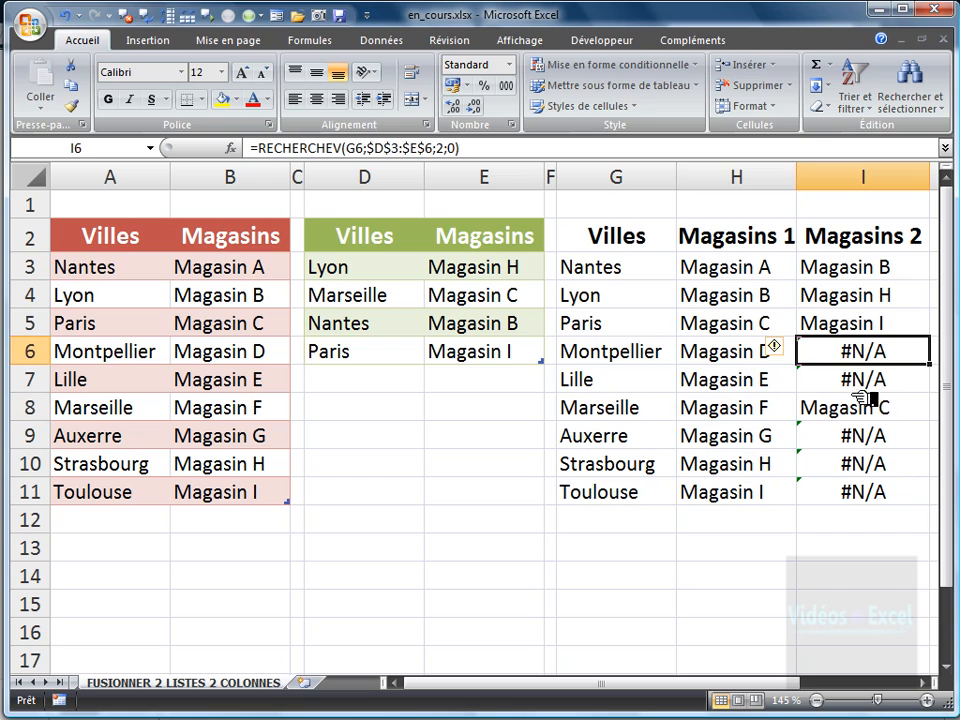
left_click(843, 382)
left_click(846, 440)
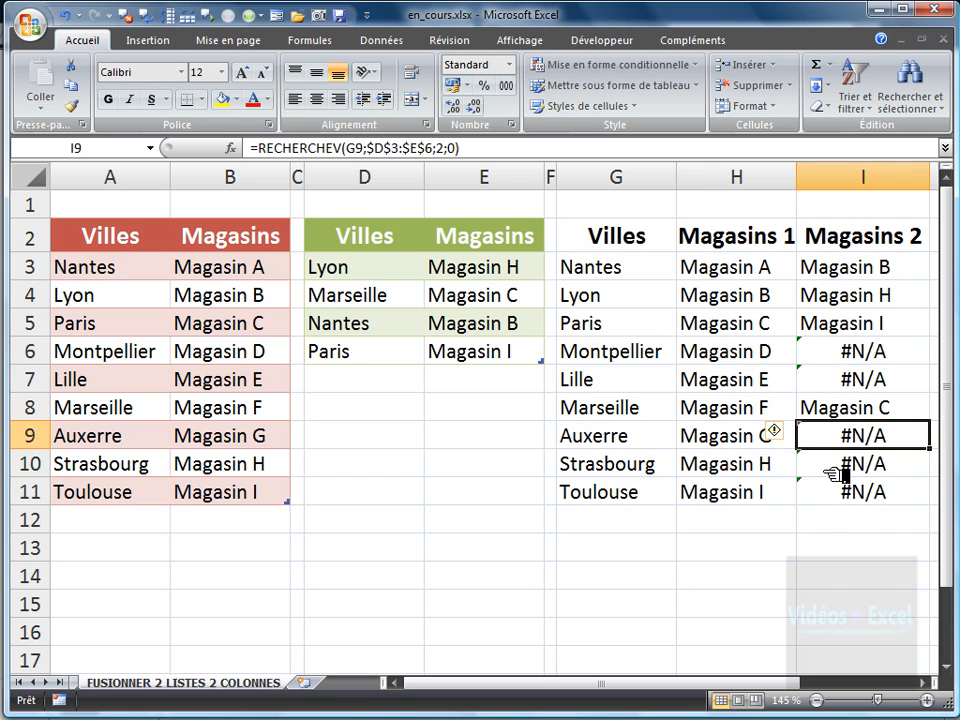
double_click(850, 267)
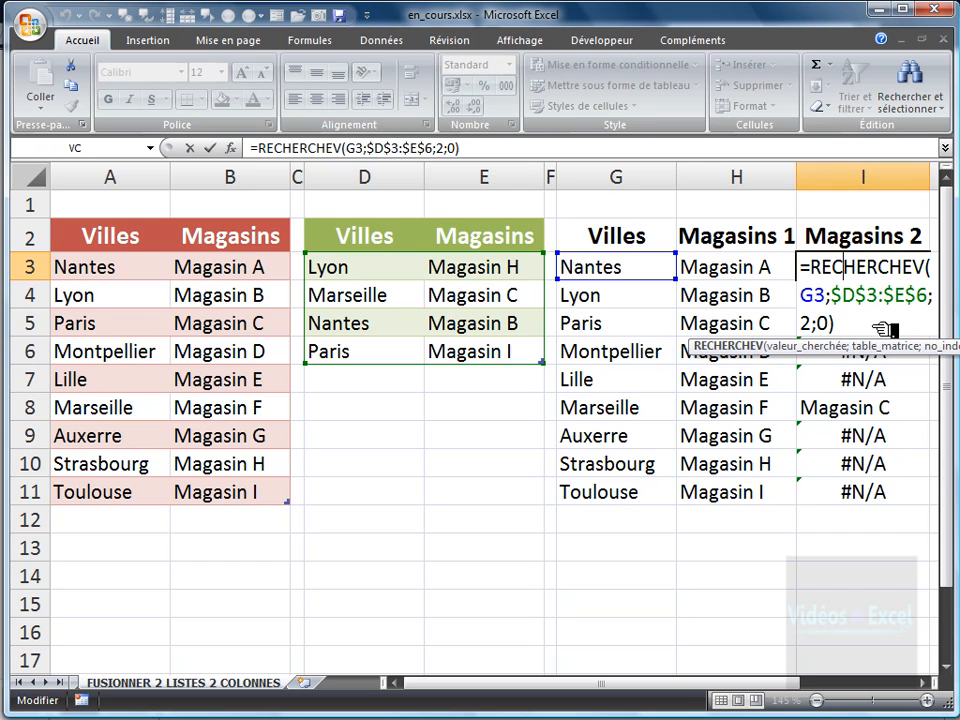
key("Escape")
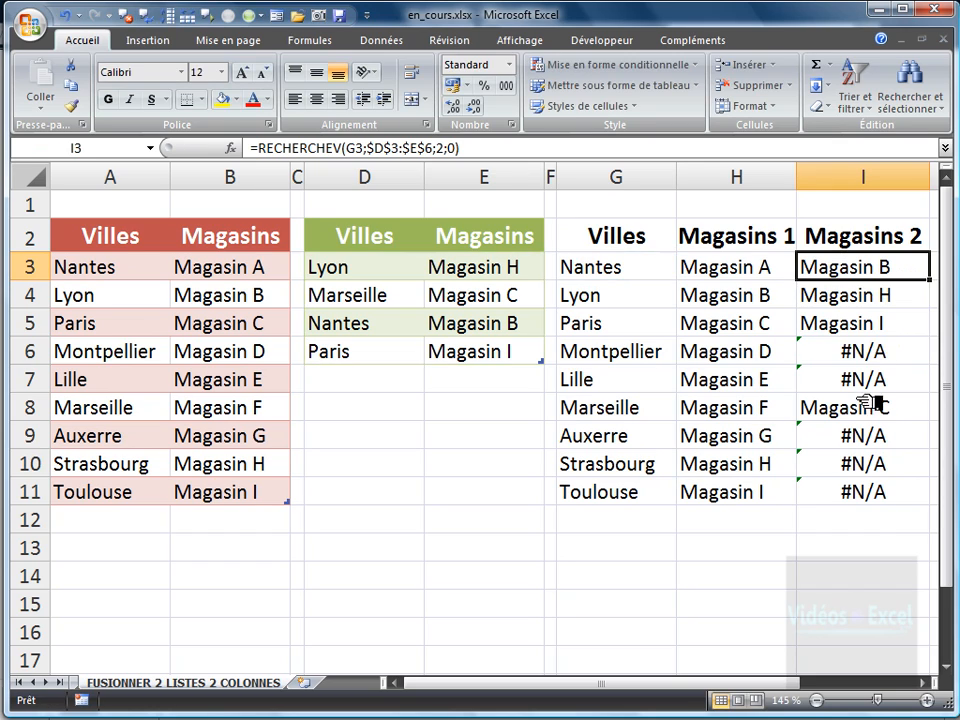
left_click(853, 403)
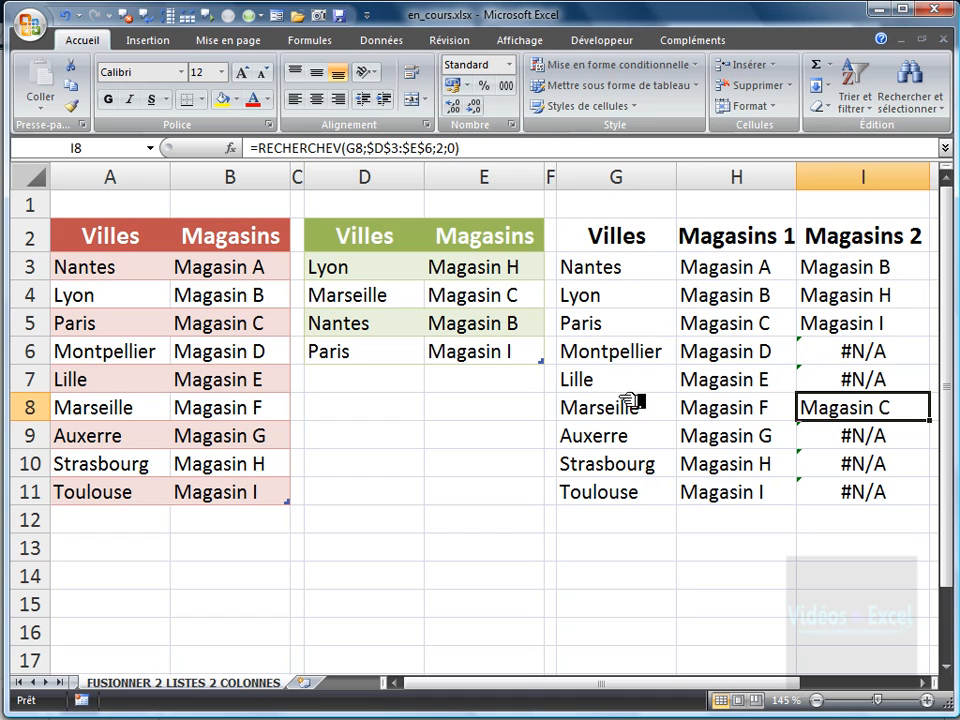
left_click_drag(612, 355, 866, 362)
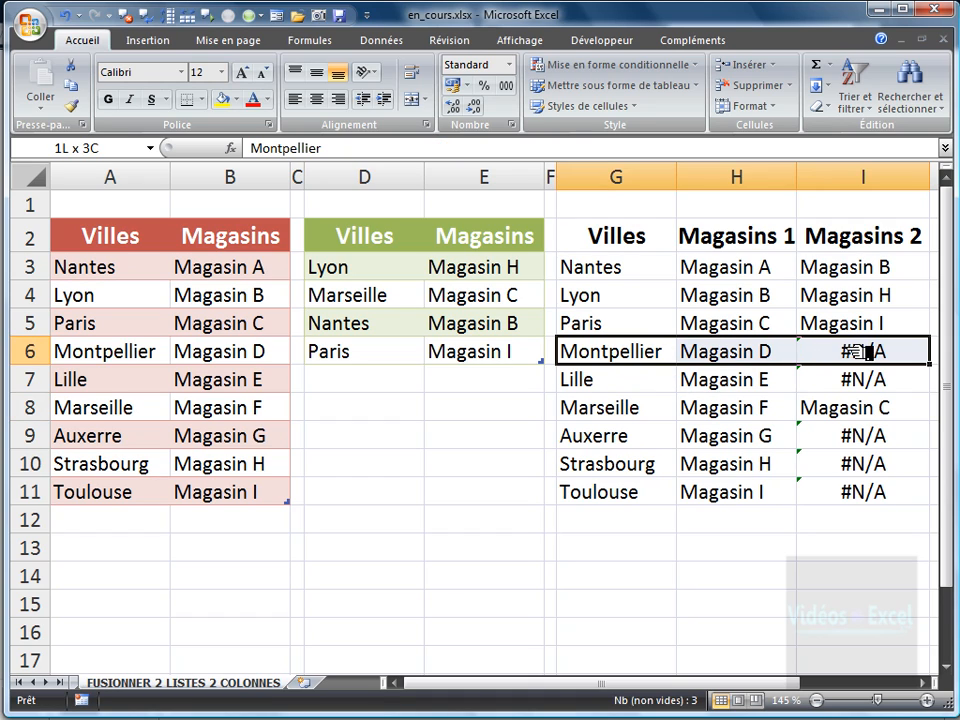
left_click(640, 388)
left_click_drag(665, 388, 842, 380)
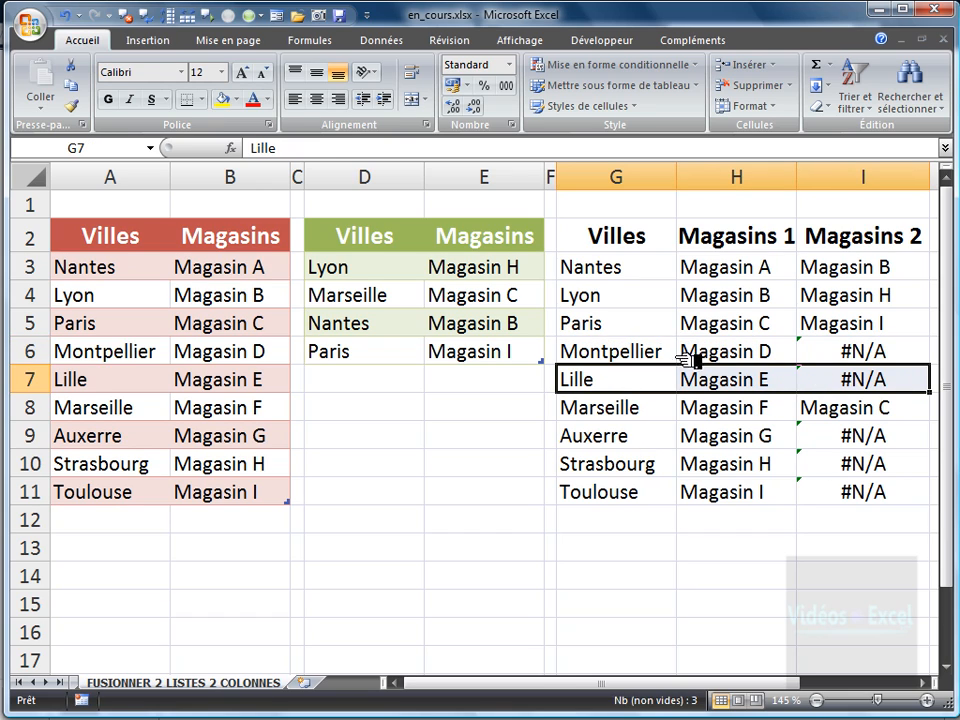
left_click(712, 352)
Format G2:I11 as a table with headers, using a purple style from the Moyen group.
left_click_drag(612, 238, 864, 488)
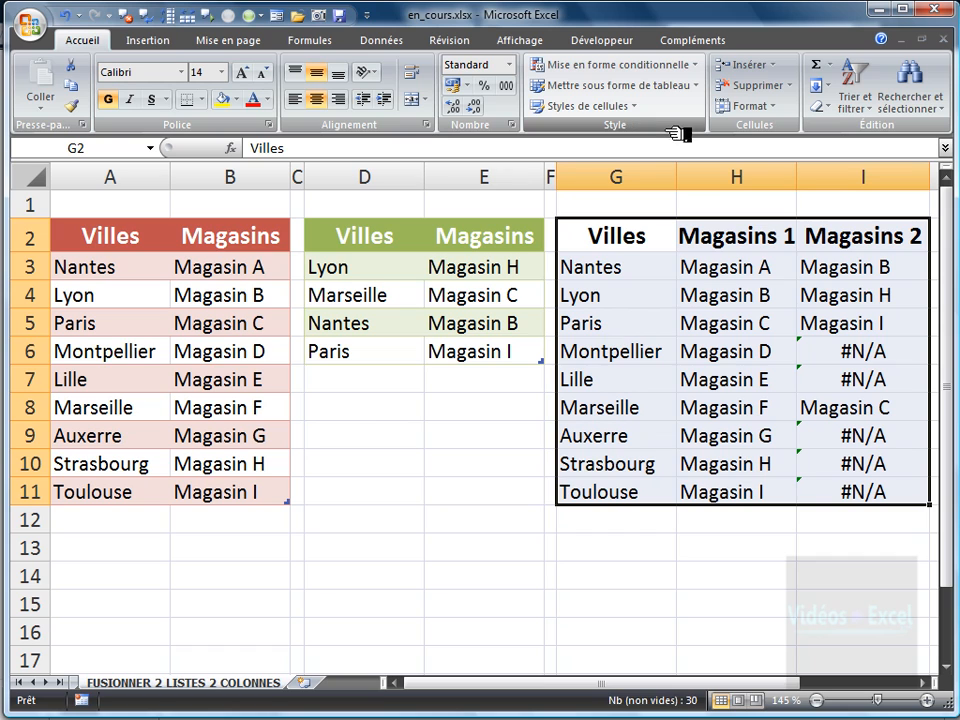
left_click(680, 86)
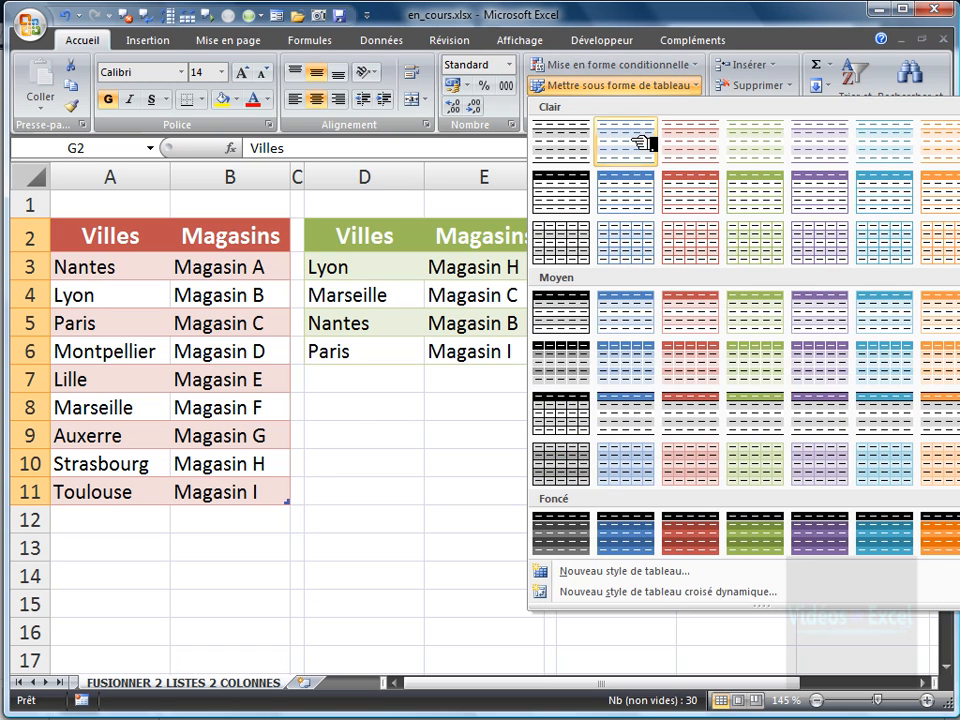
left_click(820, 412)
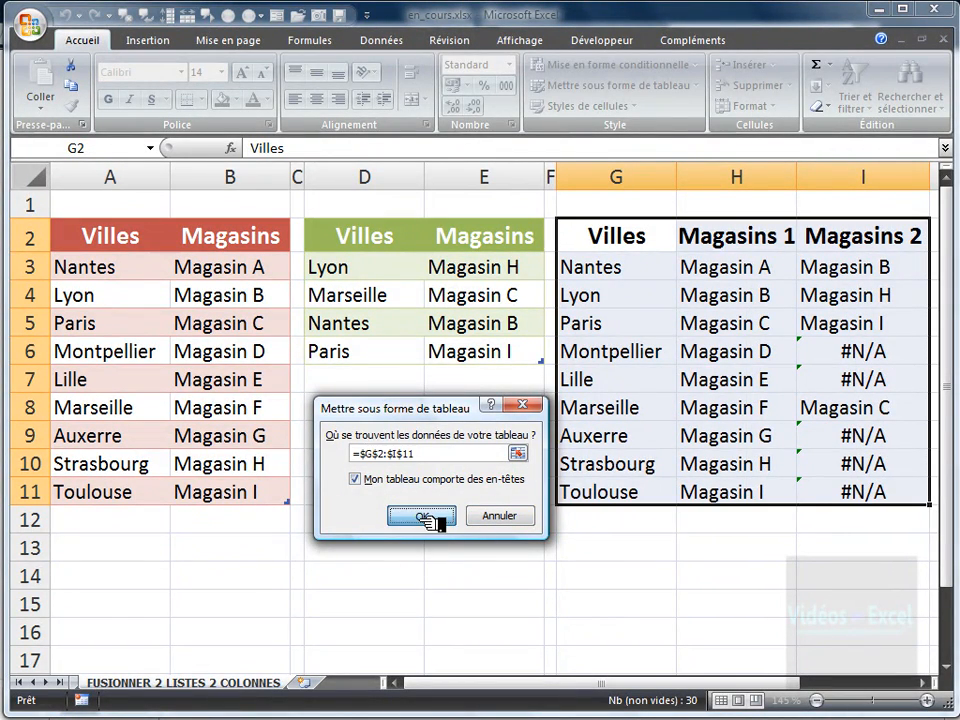
left_click(432, 516)
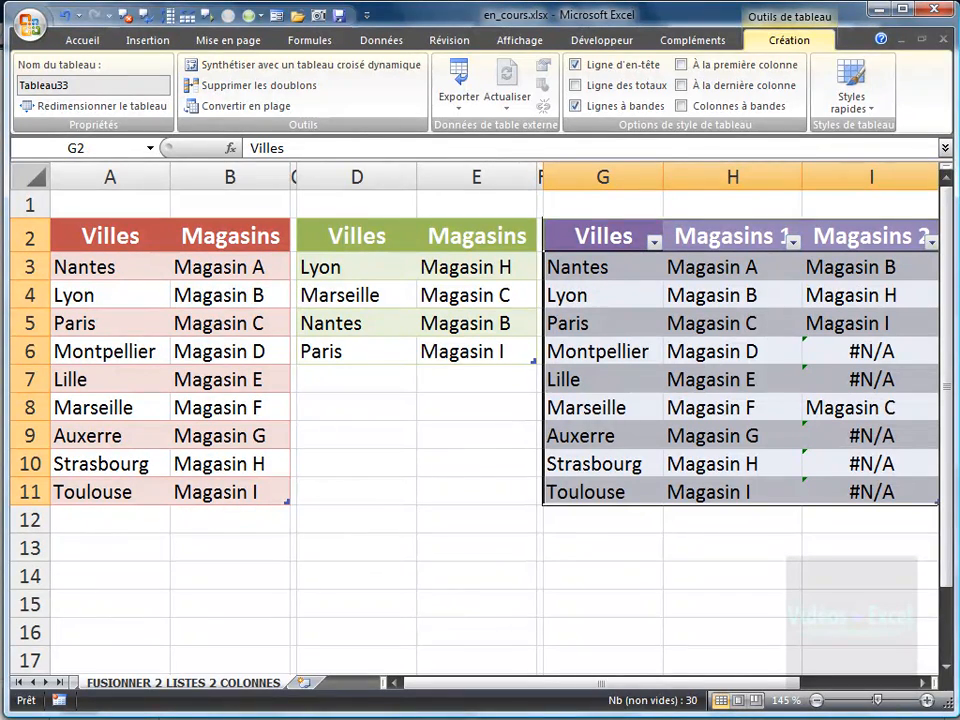
Filter the Magasins 2 column of the merged table to exclude the #N/A entries.
left_click(938, 243)
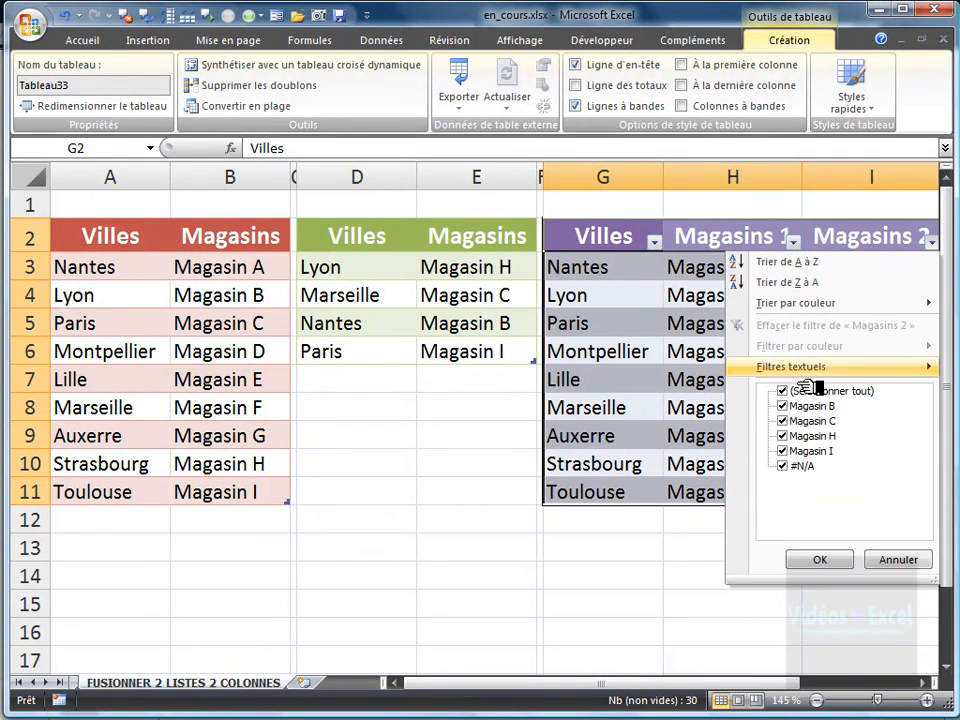
left_click(798, 468)
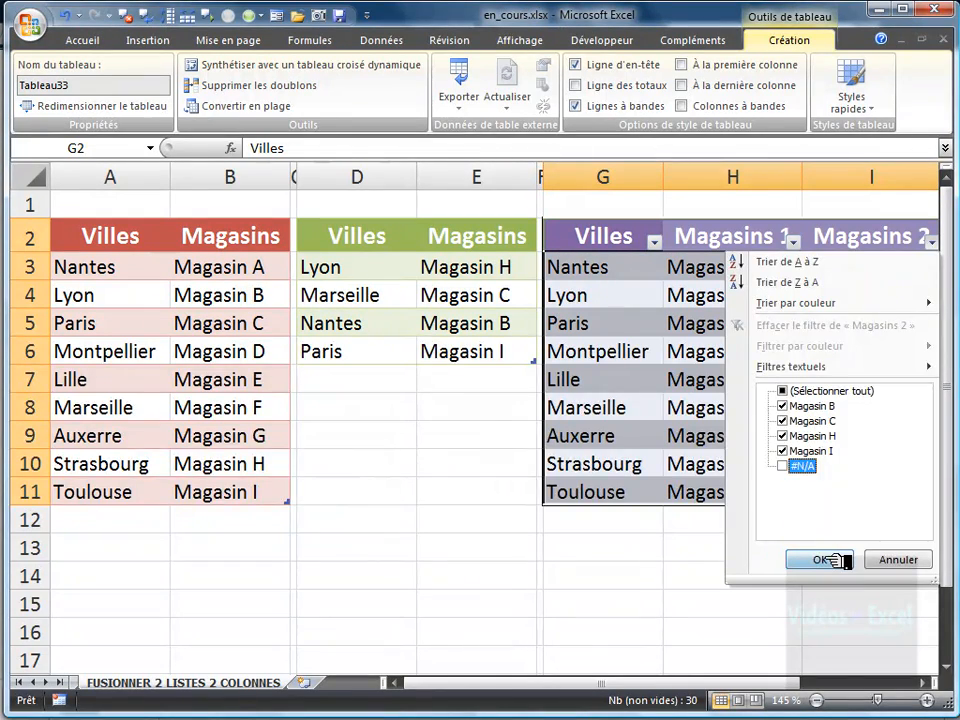
left_click(836, 560)
Examine both stores listed for Marseille, Paris and Nantes in the filtered merged table.
left_click(831, 322)
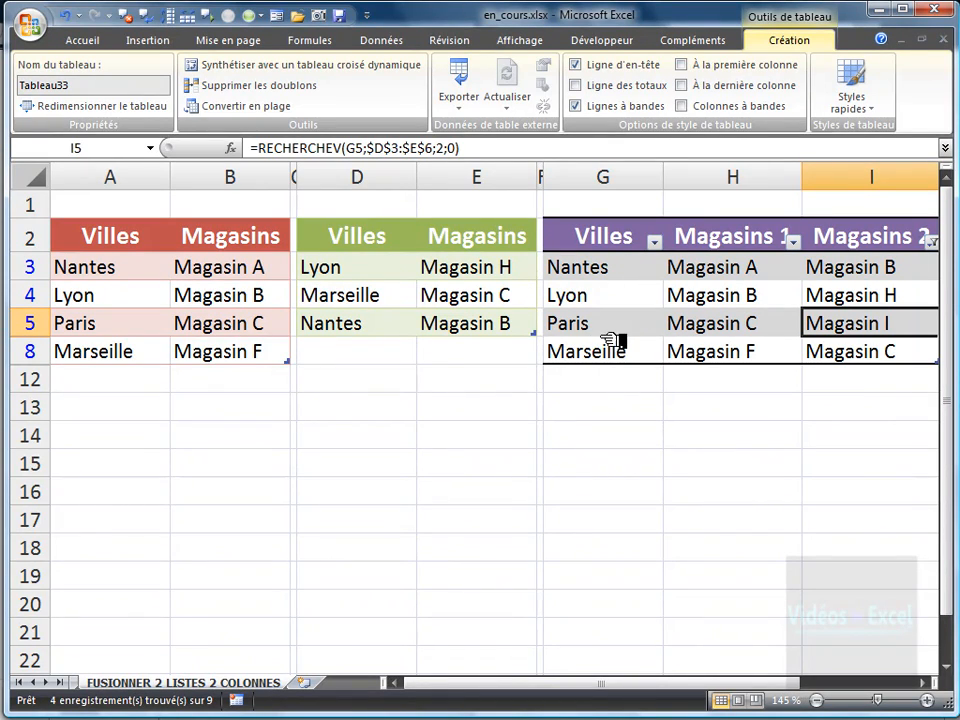
left_click(868, 345)
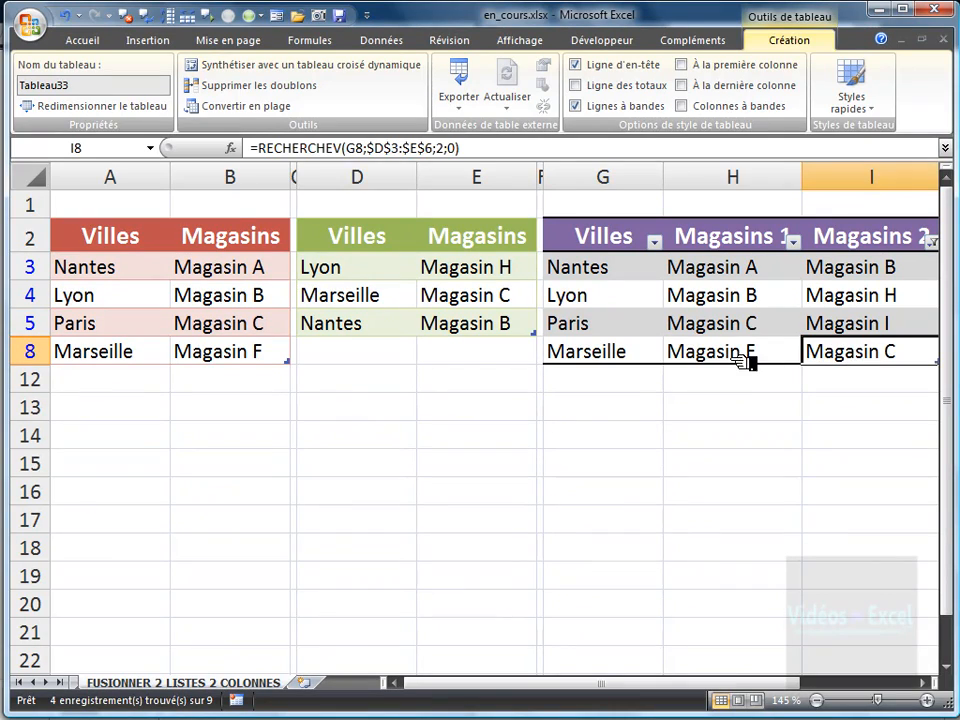
left_click(745, 355)
left_click(741, 326)
left_click(876, 326)
left_click(730, 268)
left_click(853, 272)
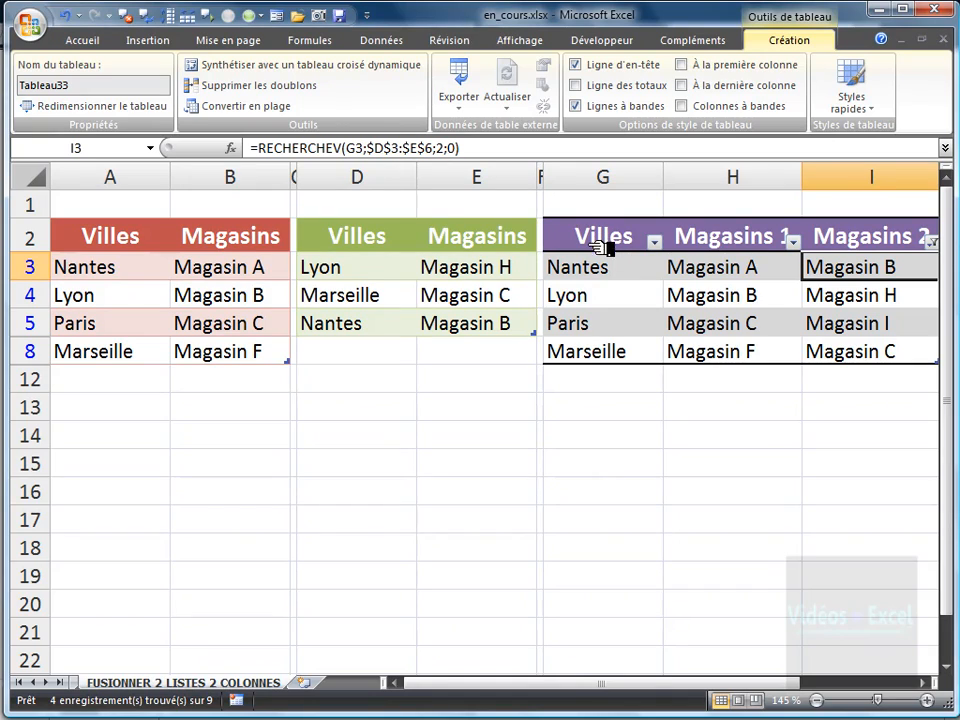
Copy the filtered merged table with its headers and paste it starting at cell G14.
left_click_drag(622, 250, 905, 351)
key("ctrl+c")
right_click(905, 351)
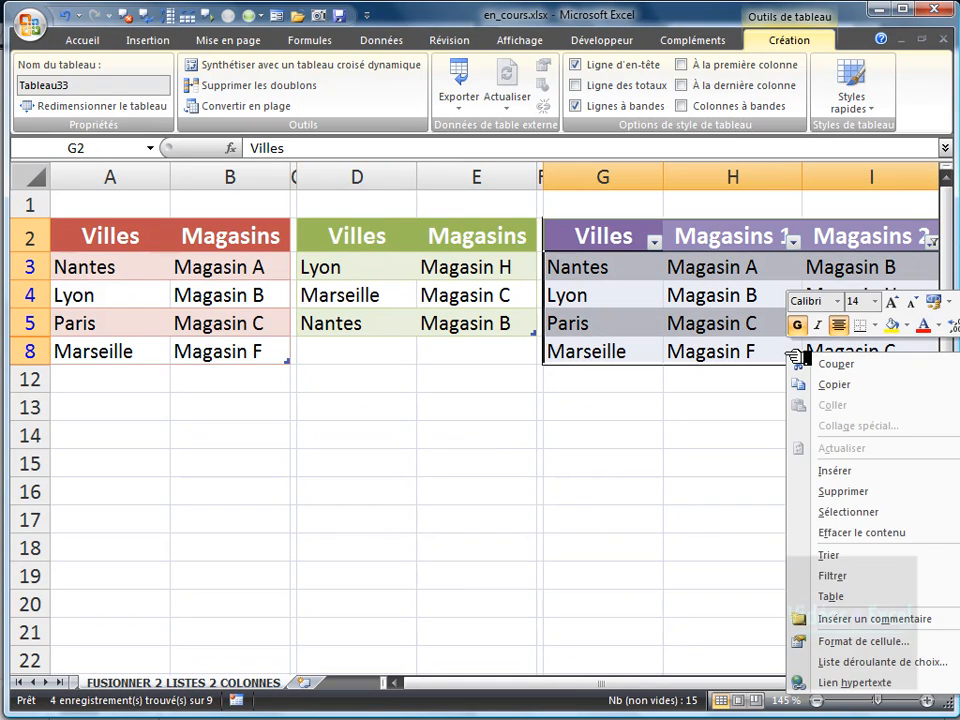
left_click(815, 385)
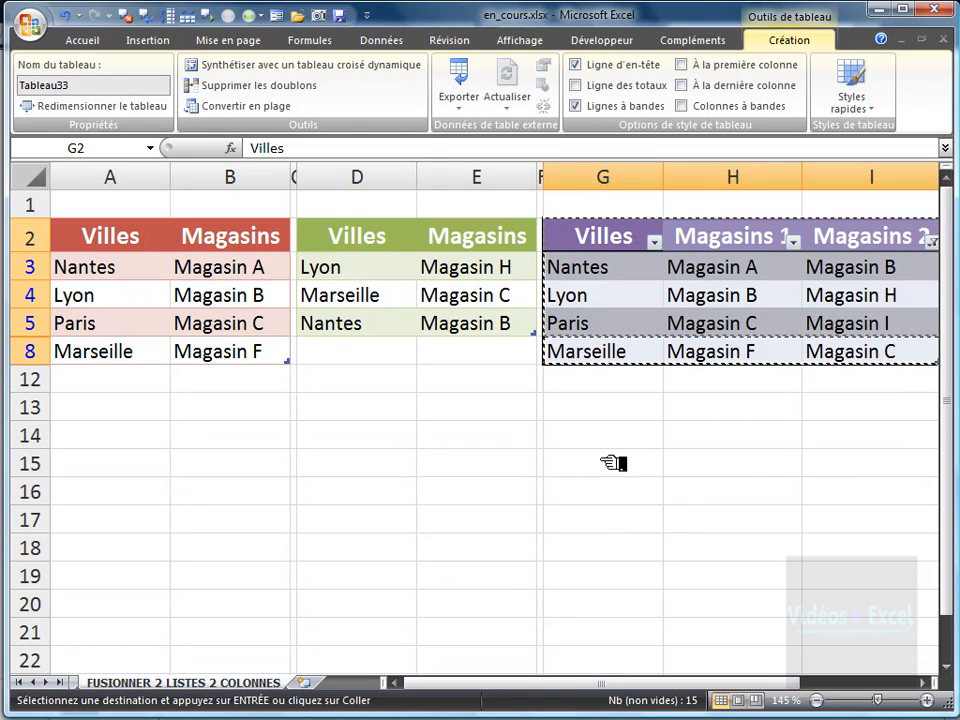
left_click(606, 437)
right_click(606, 437)
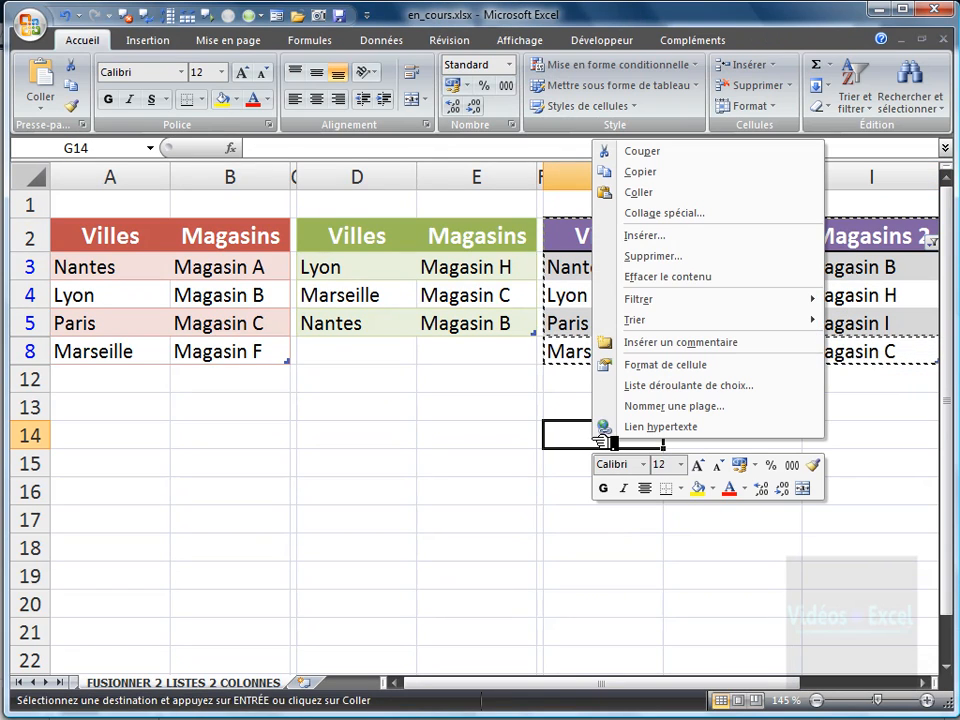
left_click(668, 192)
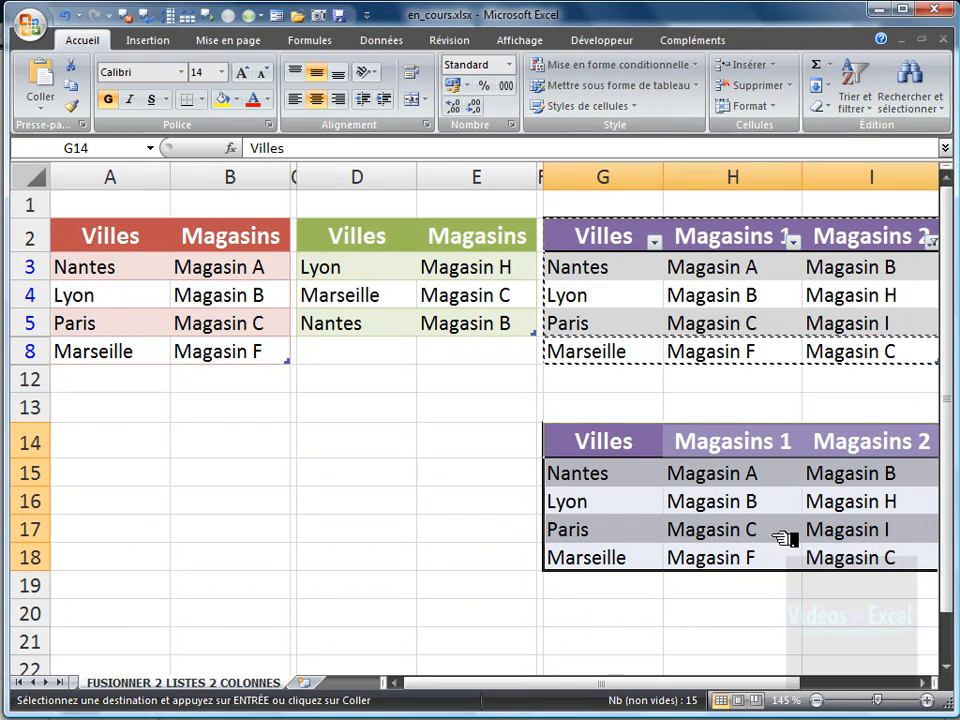
key("Escape")
Review the Nantes, Lyon and Marseille rows in the pasted copy of the filtered table.
left_click(745, 500)
left_click(645, 478)
left_click(649, 505)
left_click(651, 557)
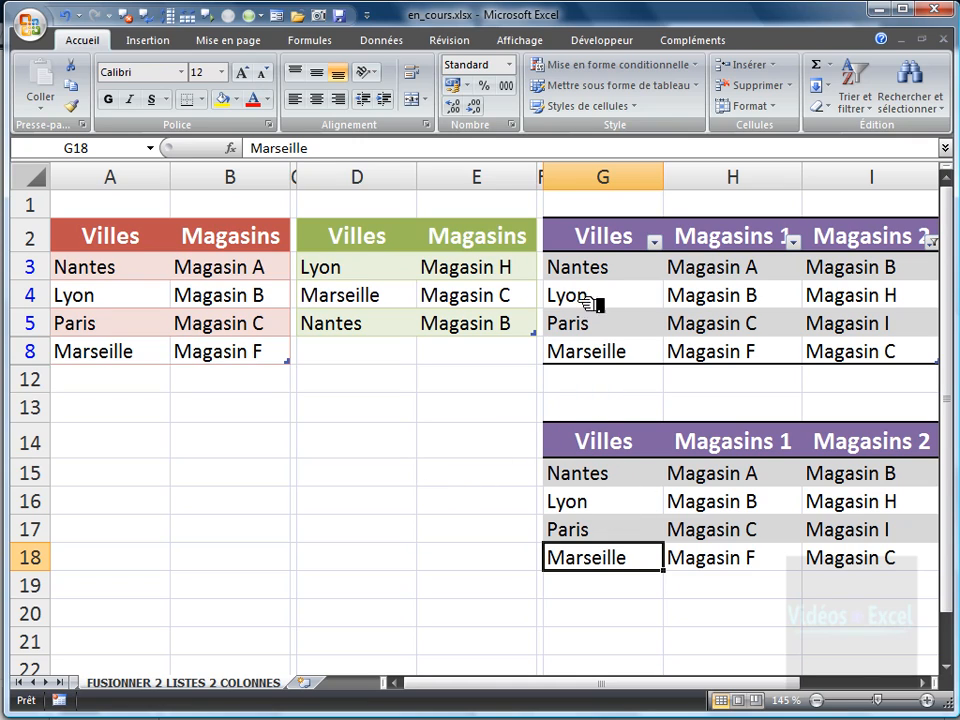
left_click(754, 618)
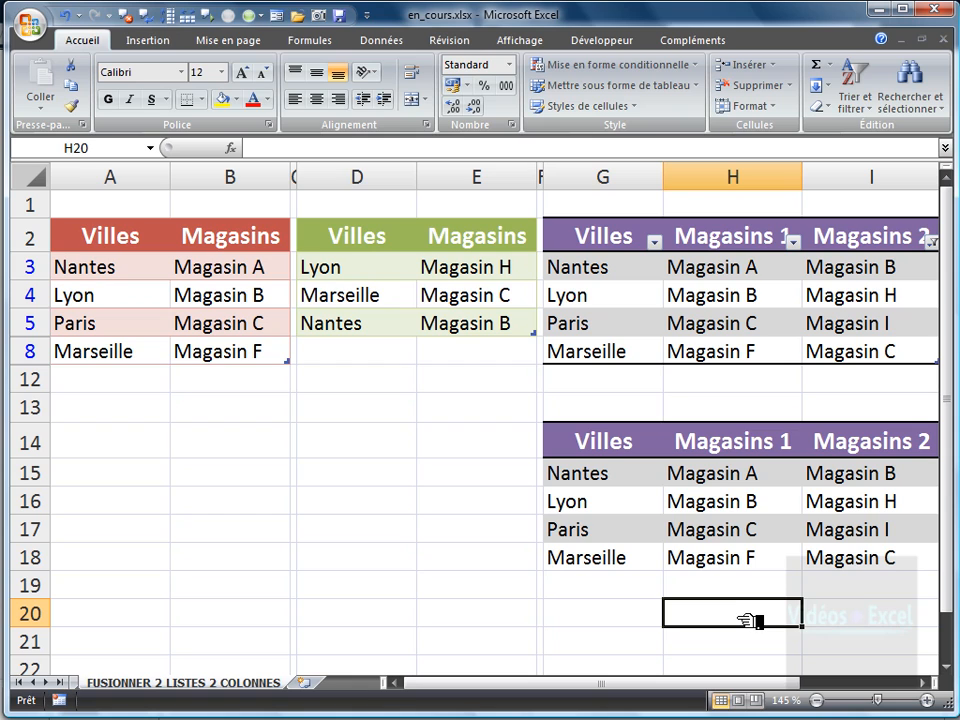